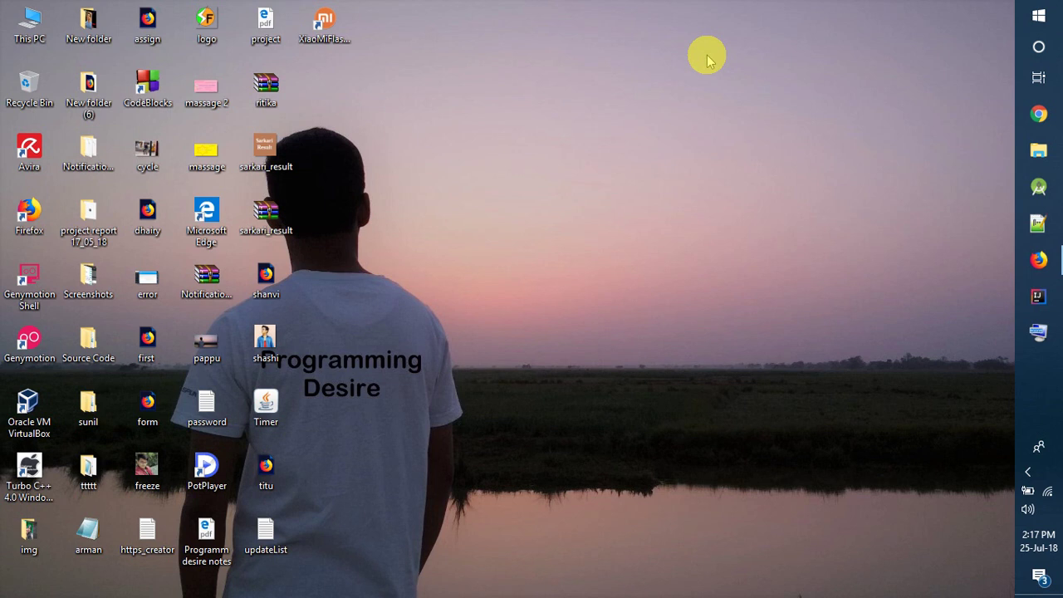
- Look over the Programming Desire YouTube channel page in Firefox, then minimize the browser
left_click(1039, 261)
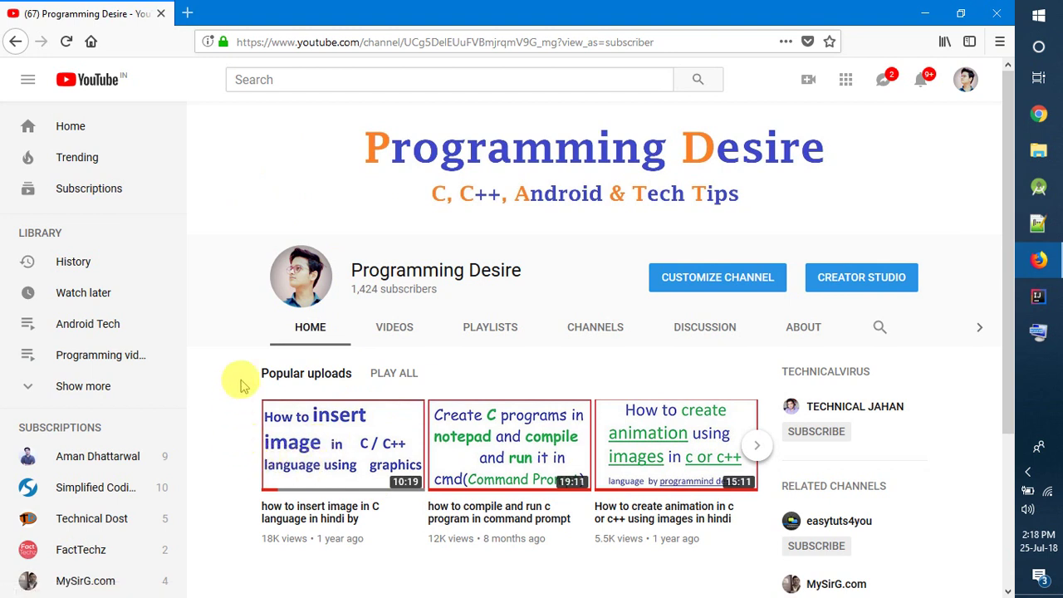
left_click_drag(1008, 233, 1032, 309)
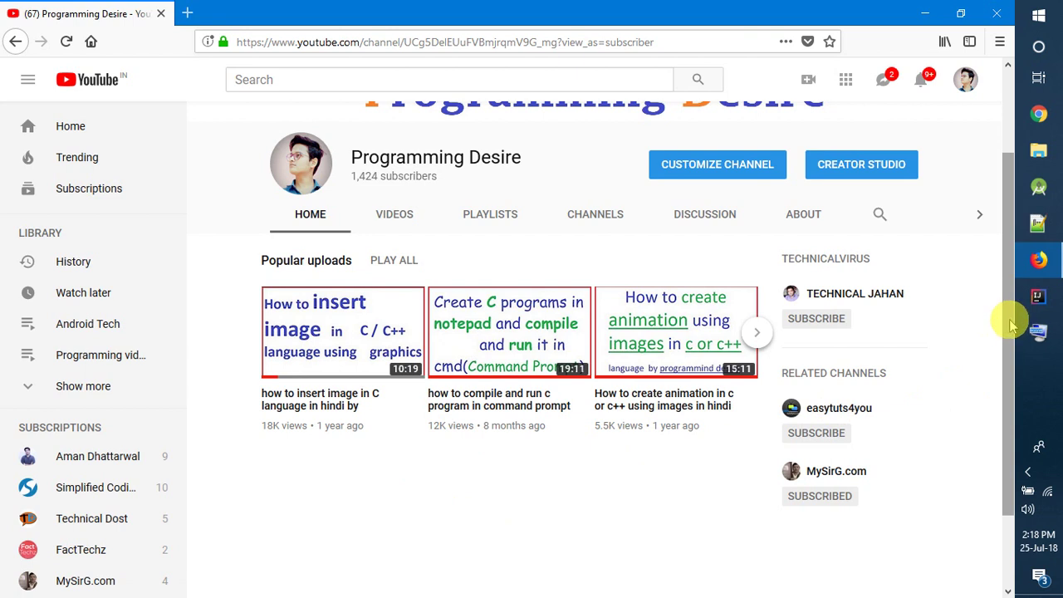
left_click_drag(1012, 326, 1014, 195)
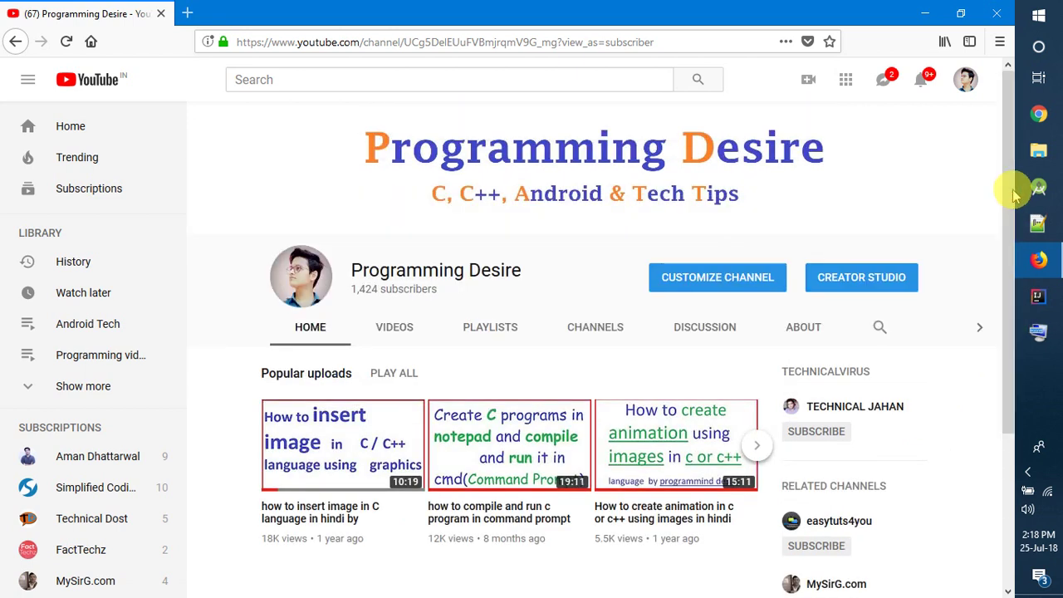
left_click(925, 13)
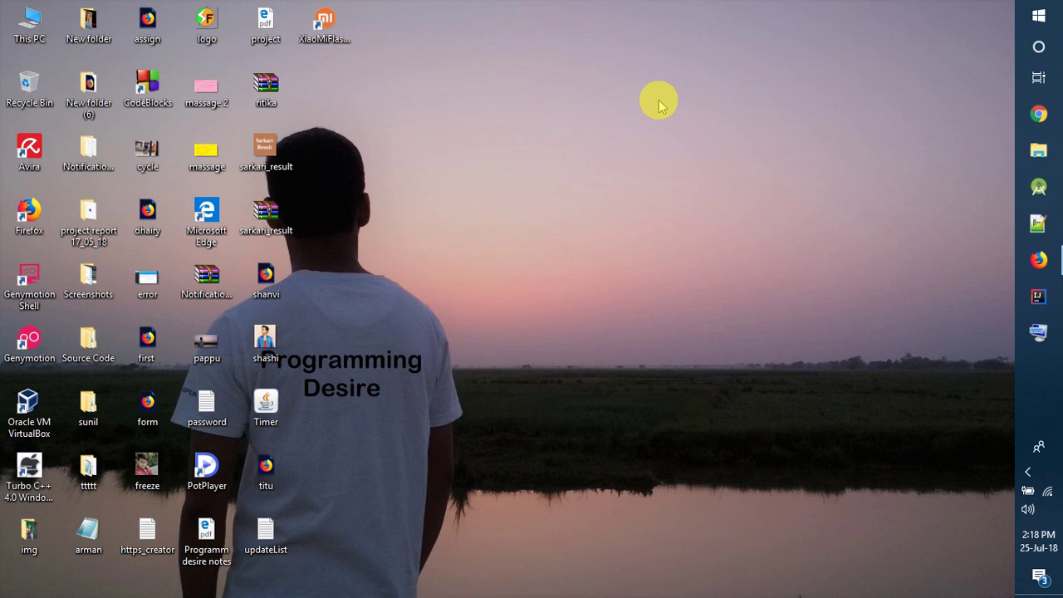
double_click(27, 18)
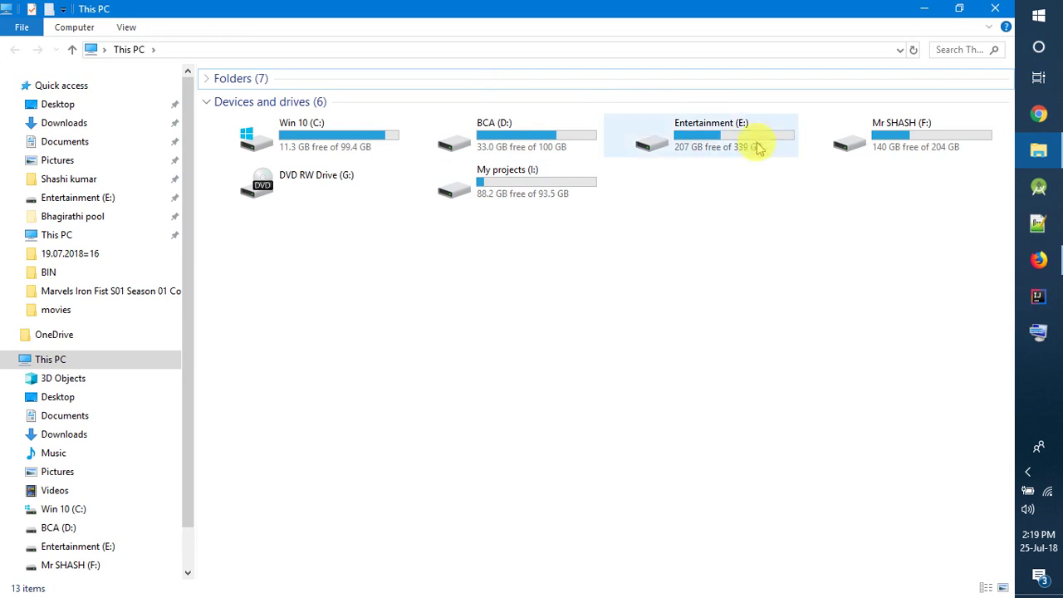
double_click(726, 138)
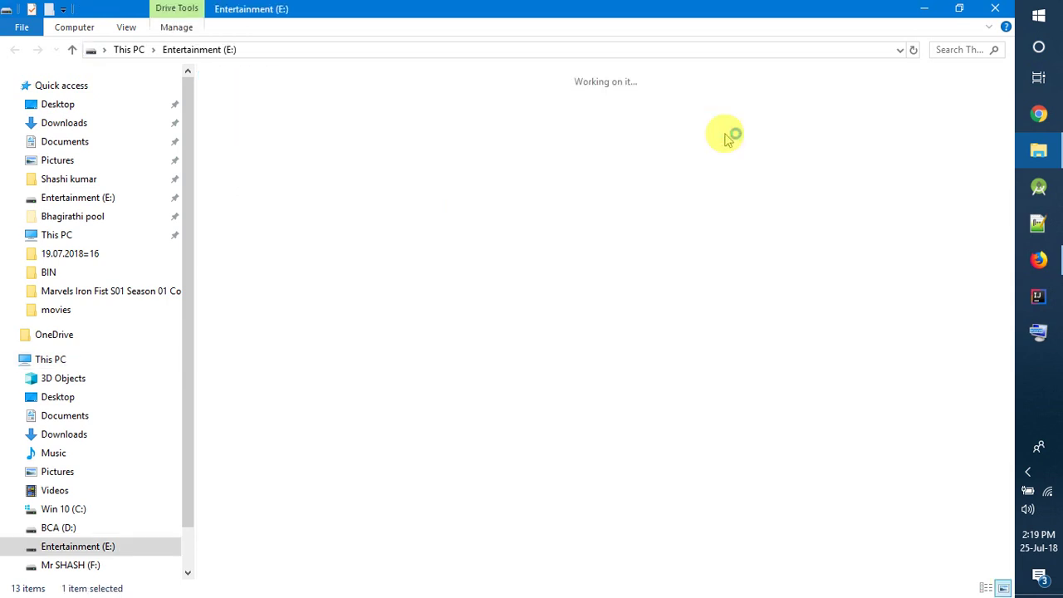
left_click(924, 8)
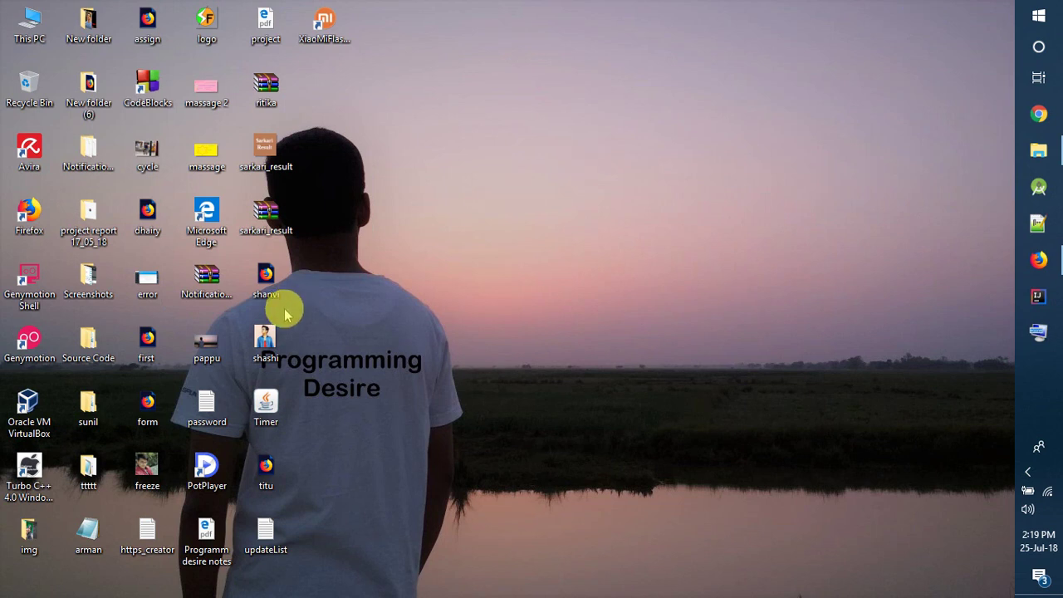
- View the portrait photo stored on the desktop in the photo viewer and close it again
left_click(266, 344)
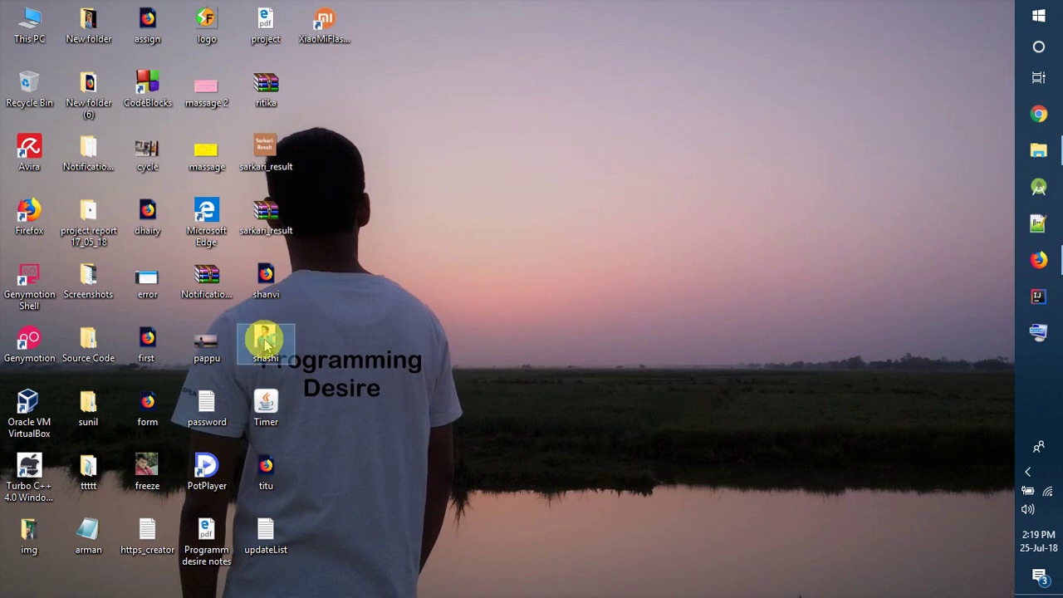
double_click(266, 343)
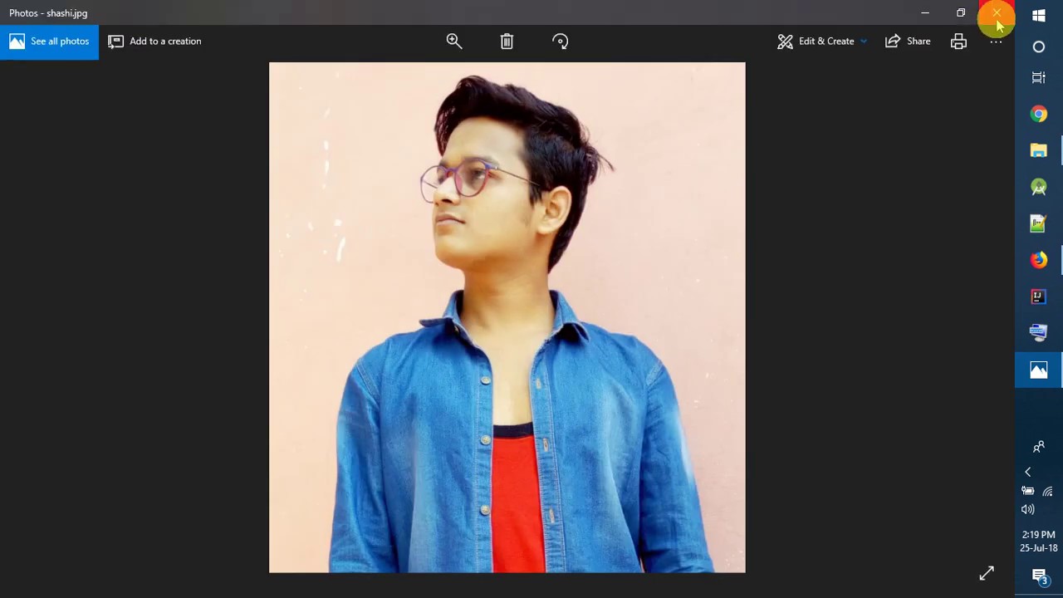
left_click(997, 12)
- Open the portrait photo from the desktop in Paint for editing
left_click(269, 334)
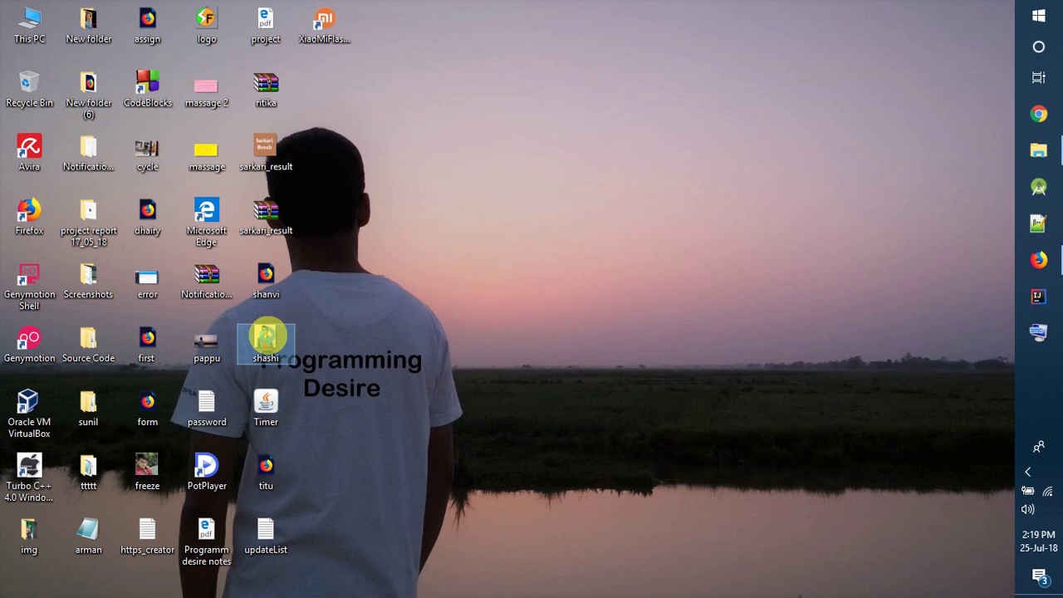
right_click(268, 337)
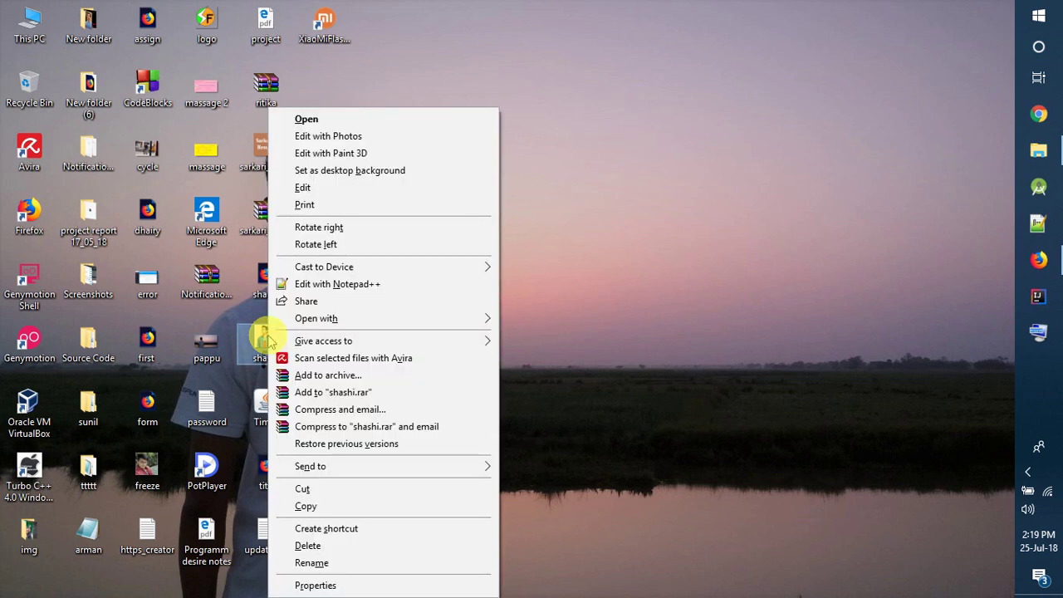
left_click(337, 188)
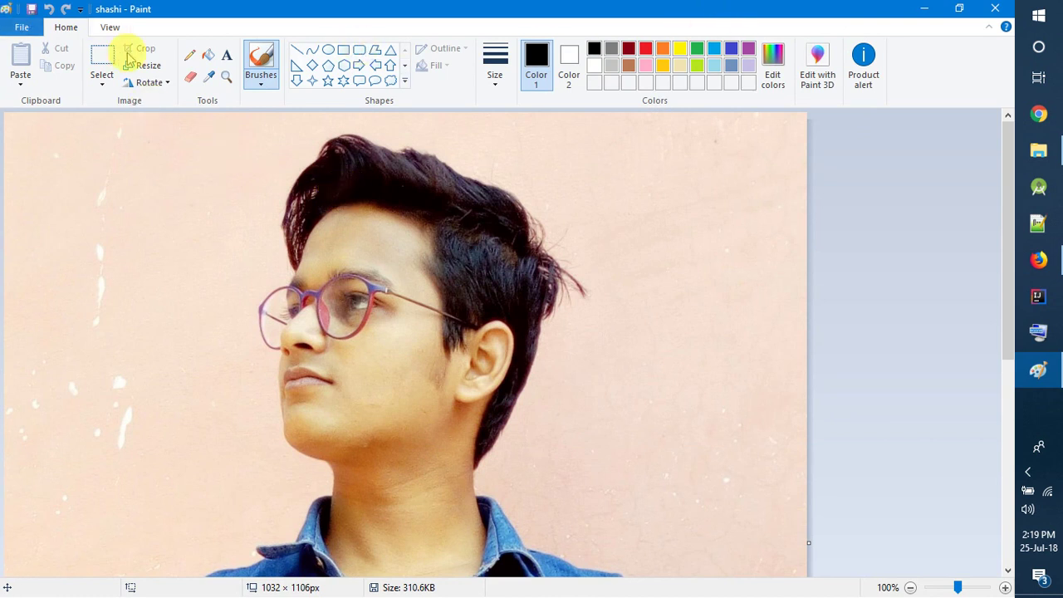
- Resize the picture by pixels to a horizontal size of 256, maintaining the aspect ratio
left_click(146, 65)
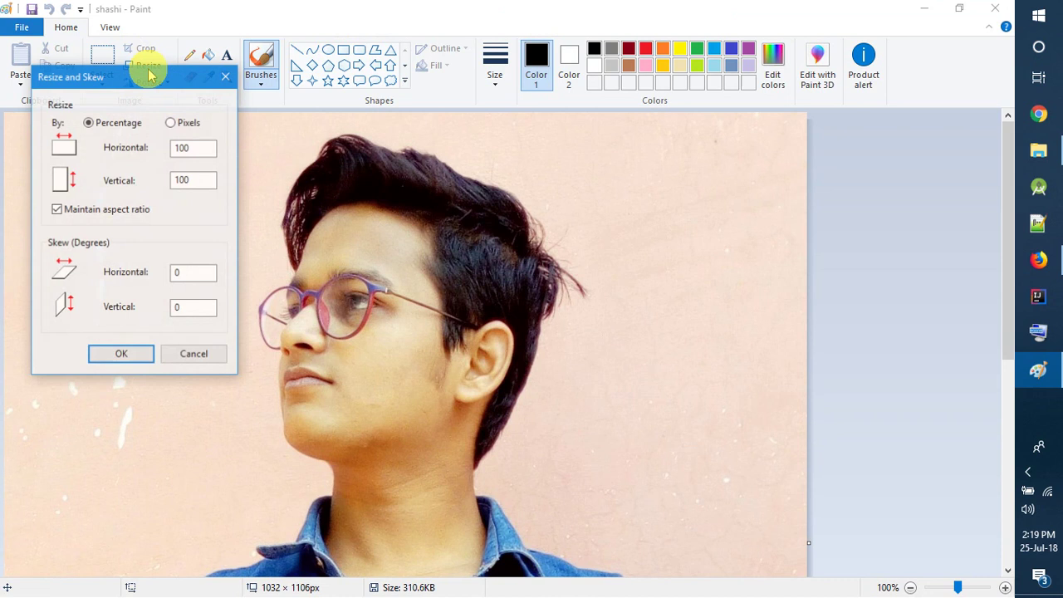
left_click(171, 123)
double_click(204, 147)
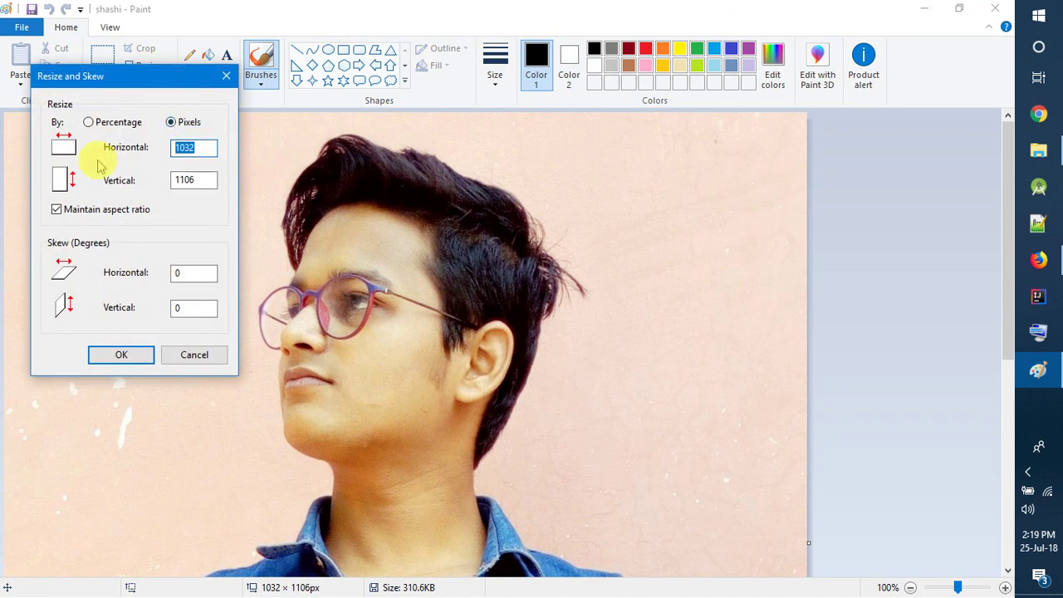
type("256")
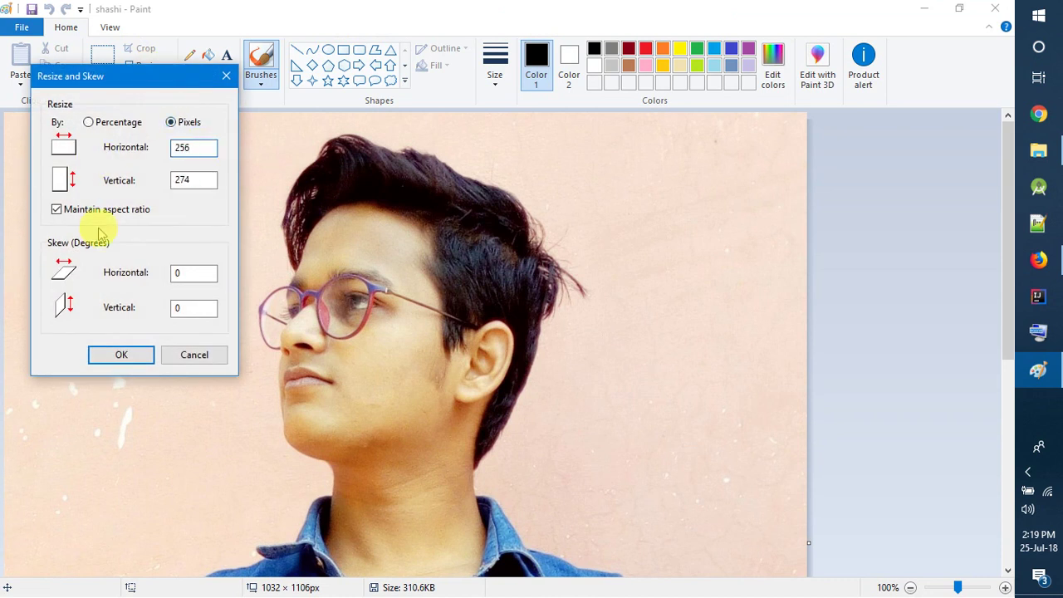
left_click(116, 353)
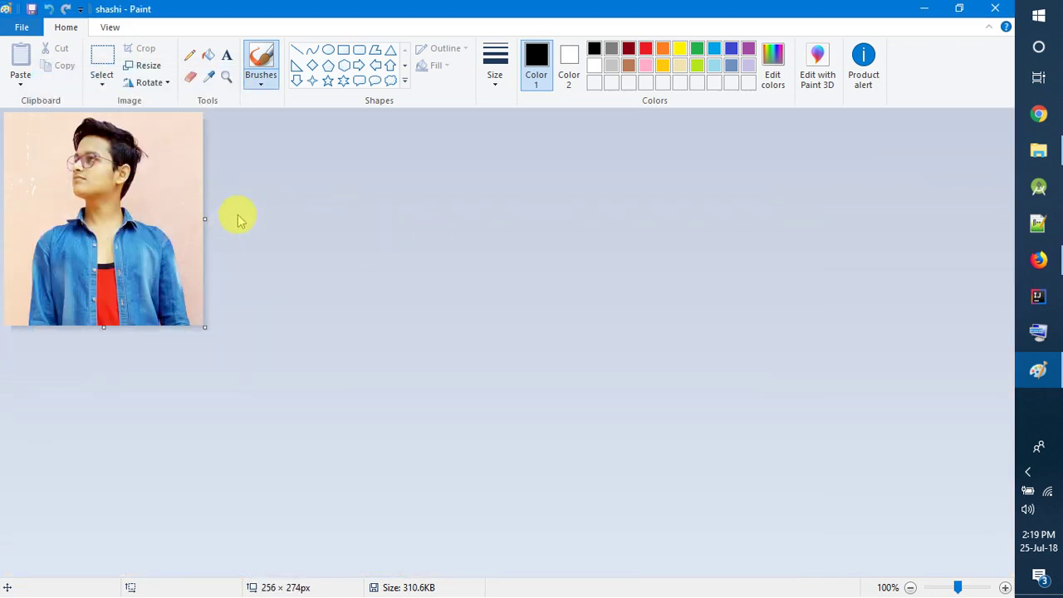
- Start saving the picture as a BMP and choose the folder TurboC4\TC\BIN on drive C: as its location
left_click(24, 28)
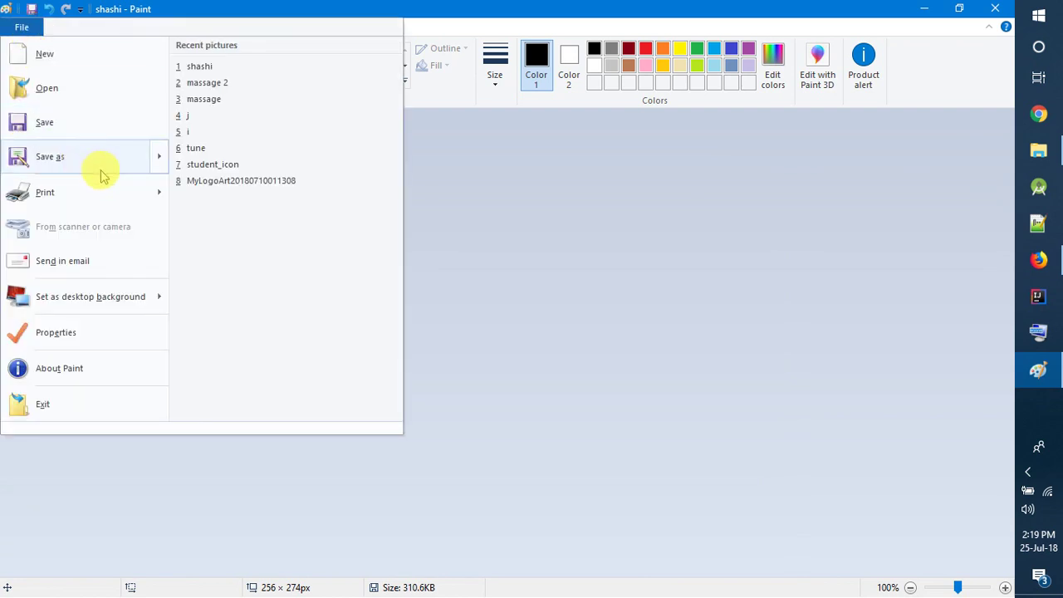
mouse_move(140, 170)
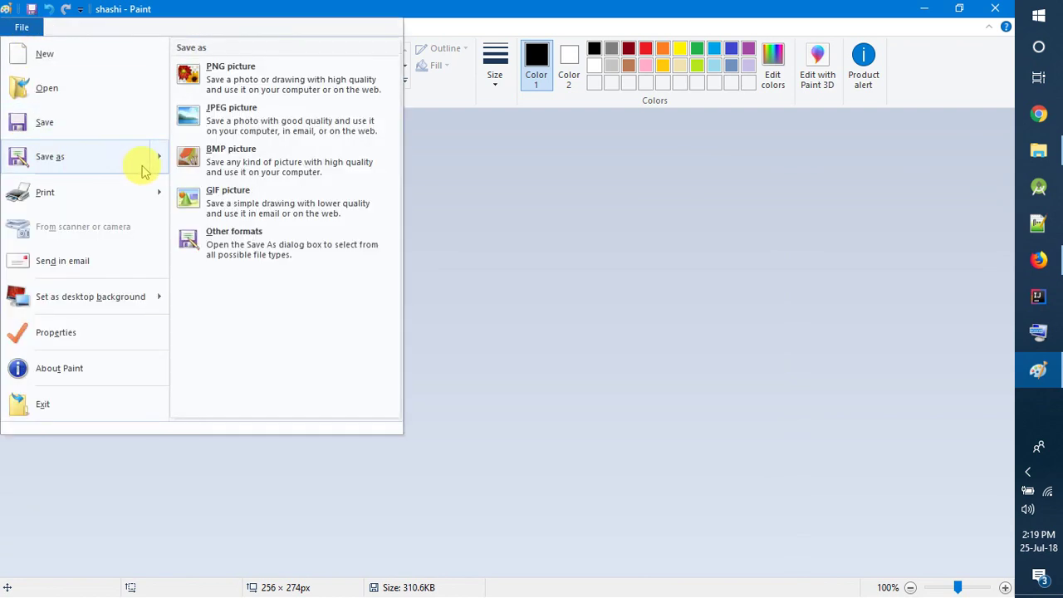
left_click(267, 165)
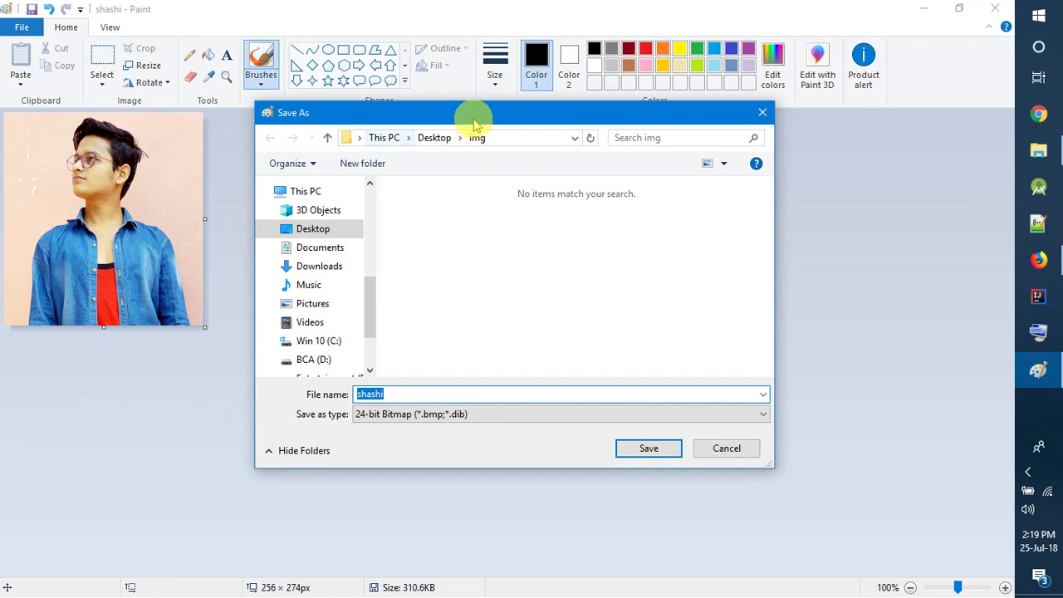
left_click_drag(487, 113, 375, 57)
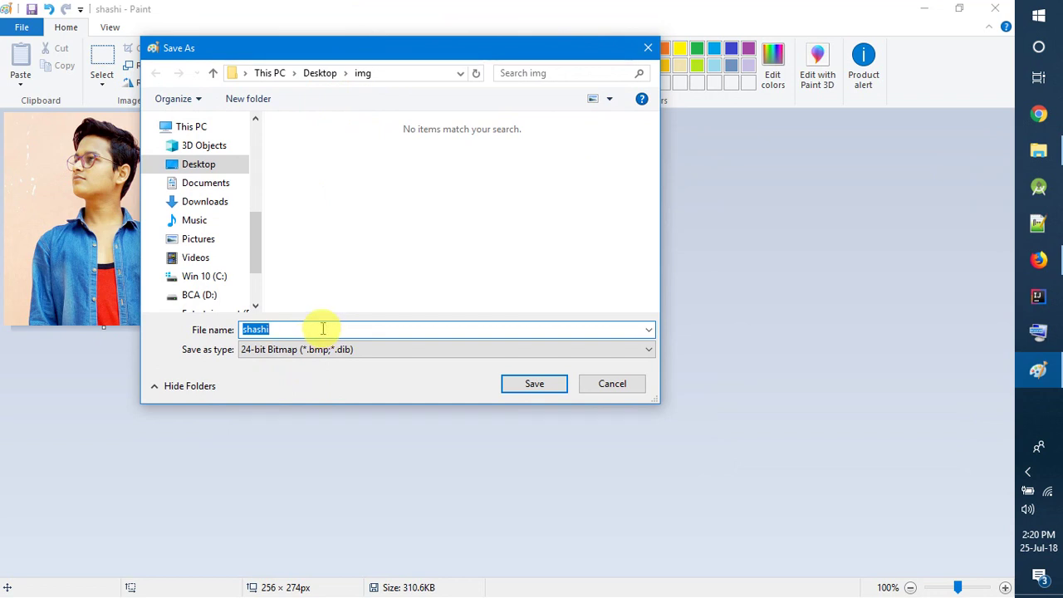
left_click_drag(255, 249, 255, 270)
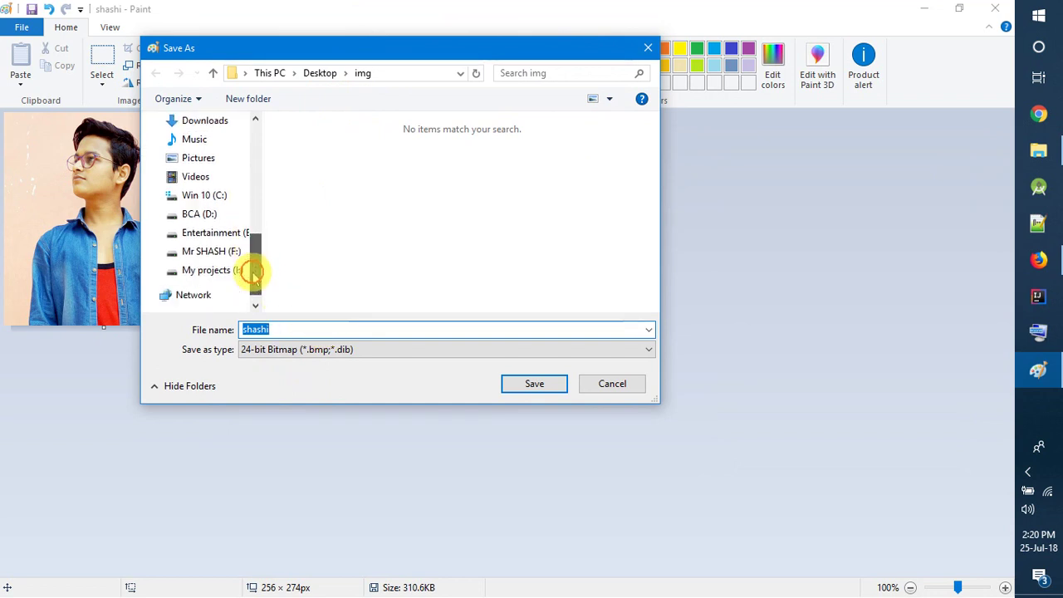
left_click(190, 199)
scroll(432, 187, "down", 5)
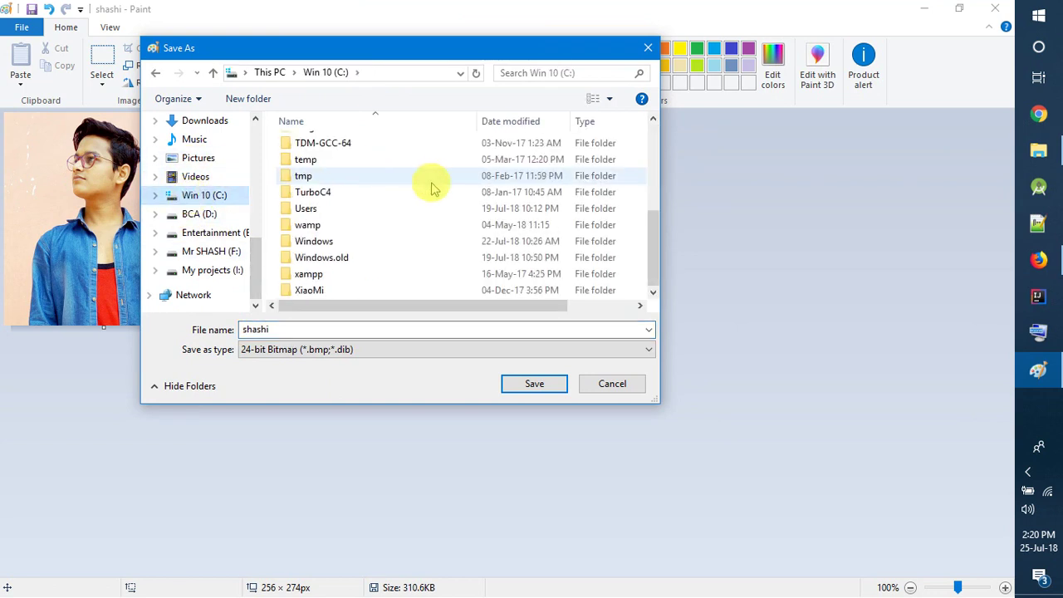
double_click(347, 194)
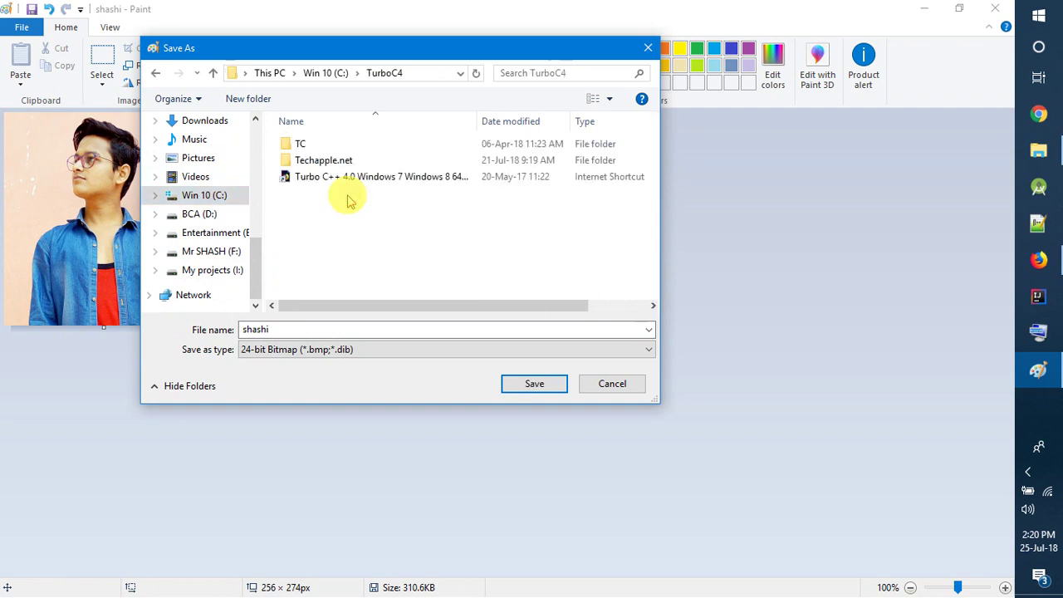
double_click(315, 146)
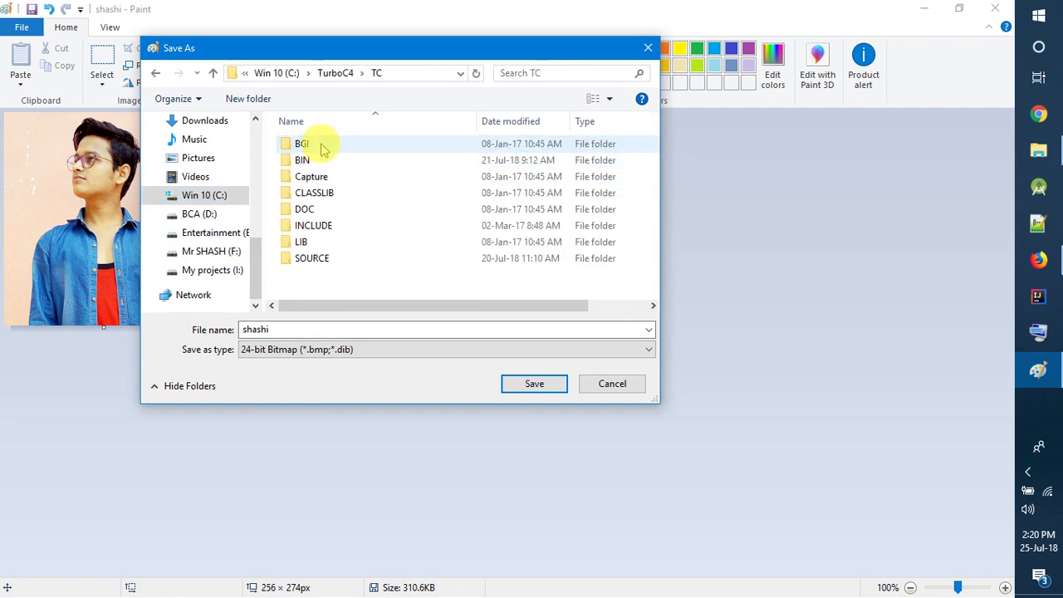
double_click(343, 162)
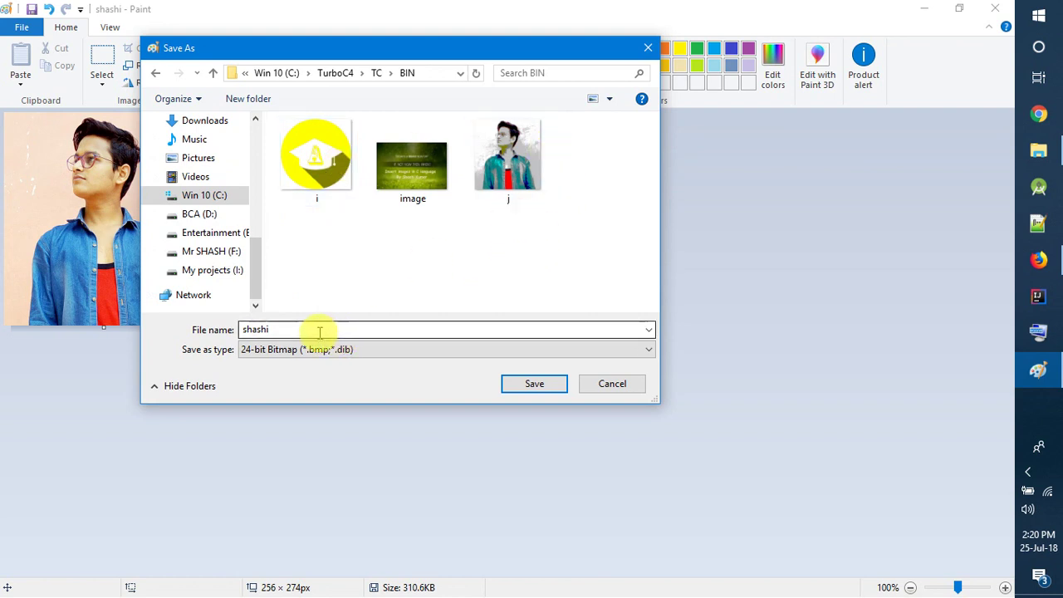
- Save the picture as a 16 Color Bitmap under its existing name, accepting the reduced color quality, and close Paint
left_click(291, 329)
double_click(279, 330)
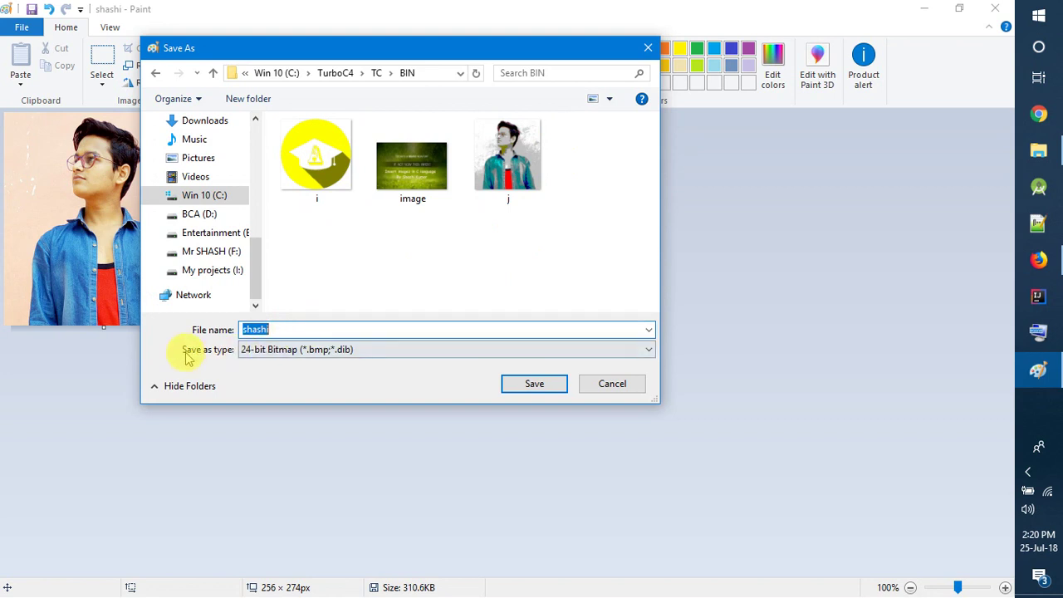
left_click(271, 354)
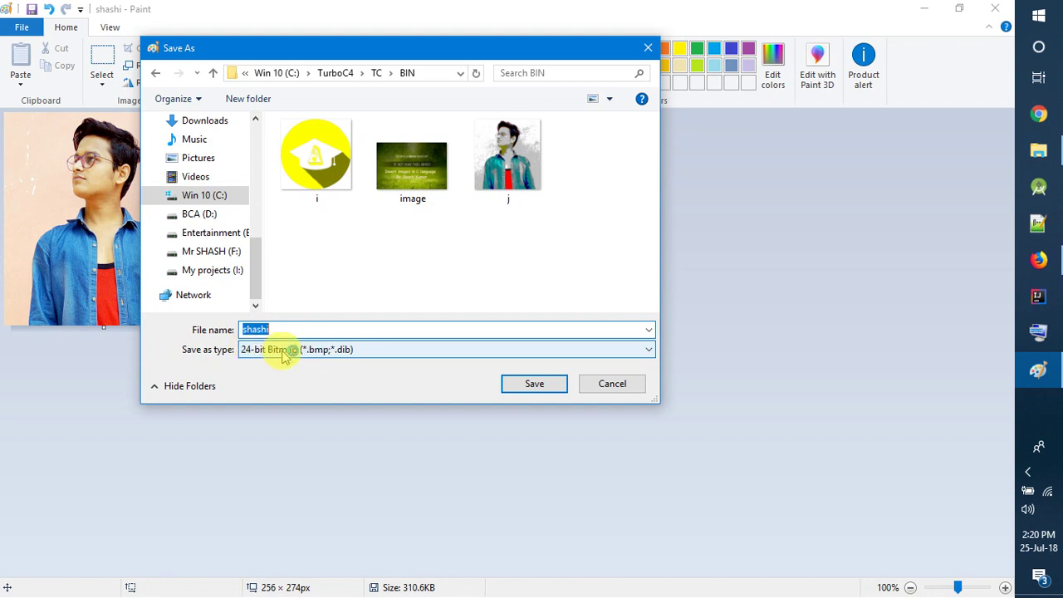
left_click(283, 353)
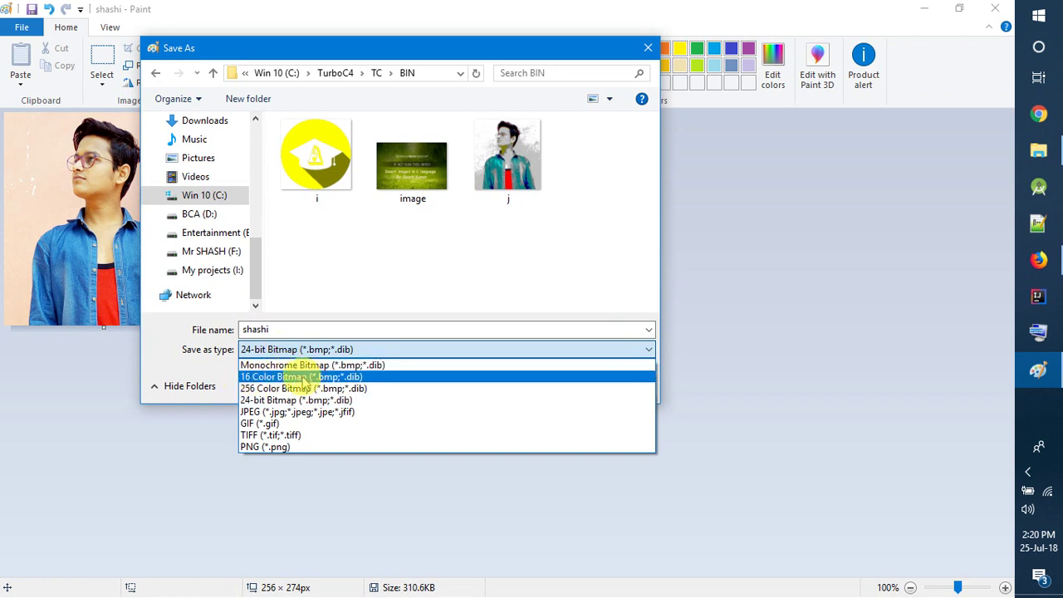
left_click(303, 378)
left_click(282, 331)
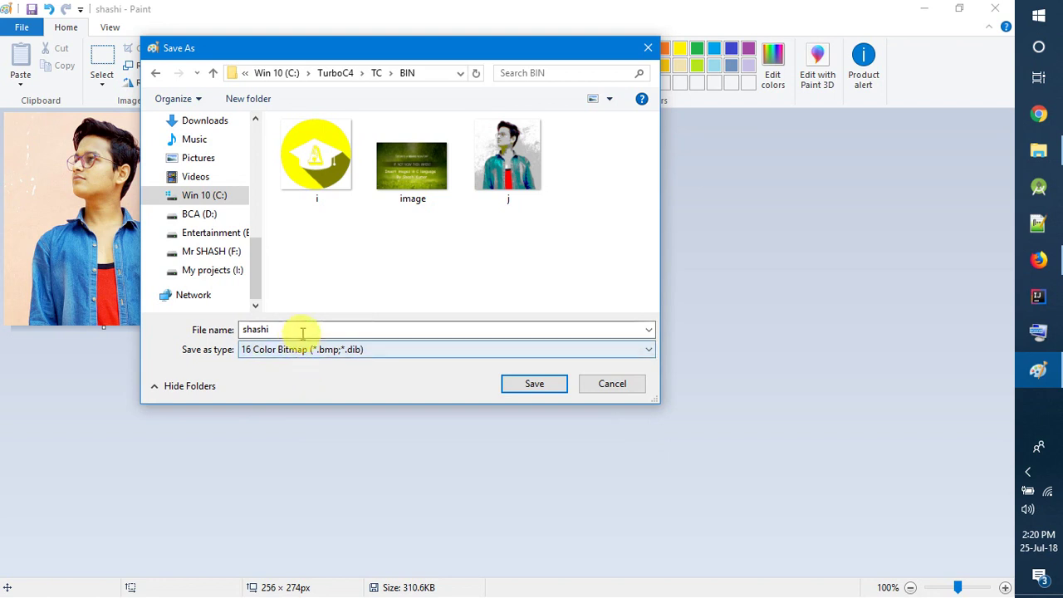
double_click(280, 331)
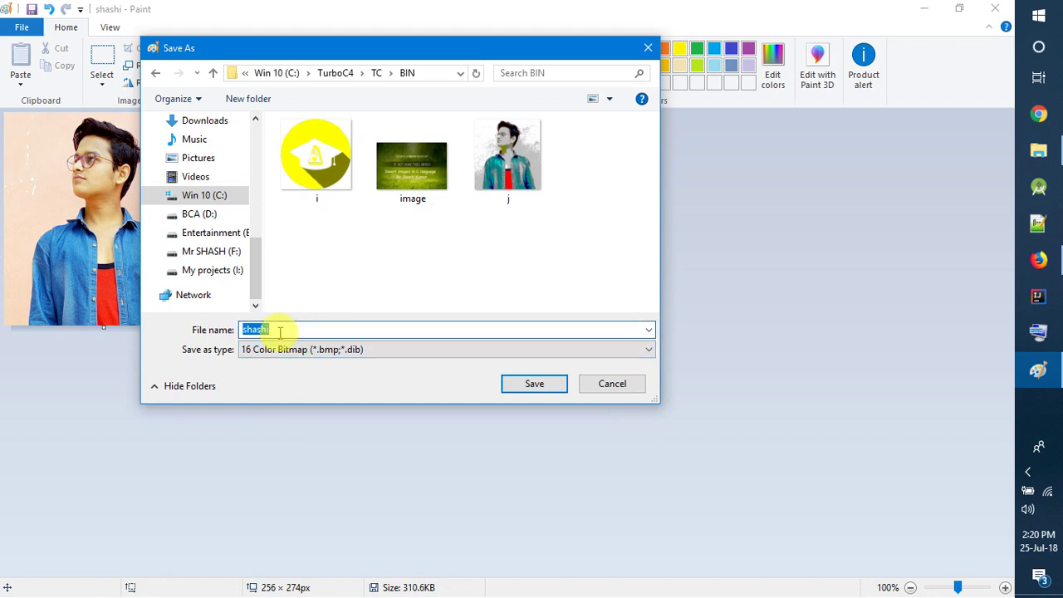
left_click(280, 331)
double_click(280, 331)
left_click(280, 331)
left_click(534, 386)
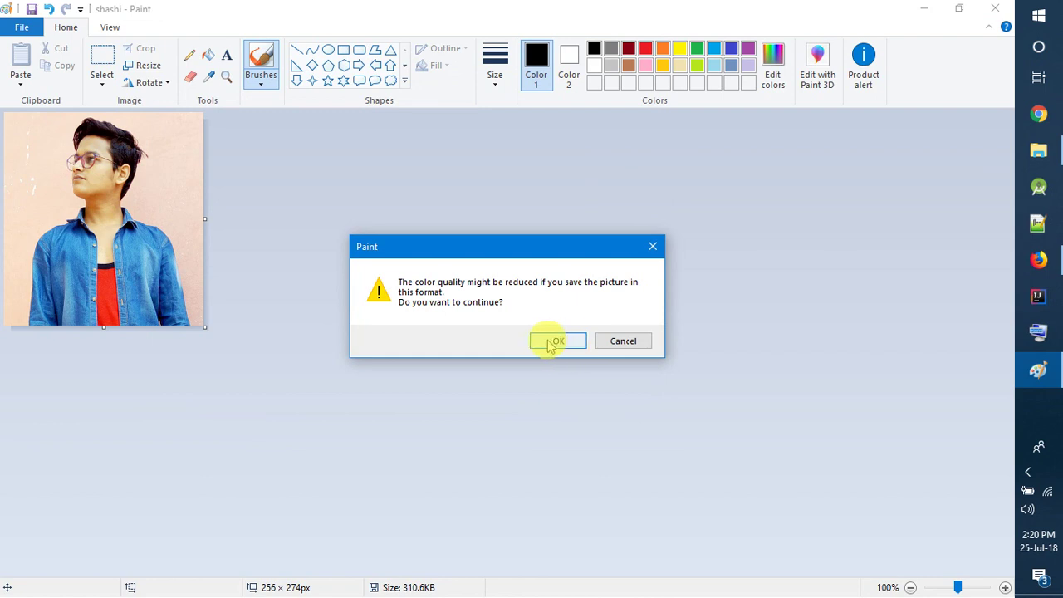
left_click(559, 337)
left_click(559, 341)
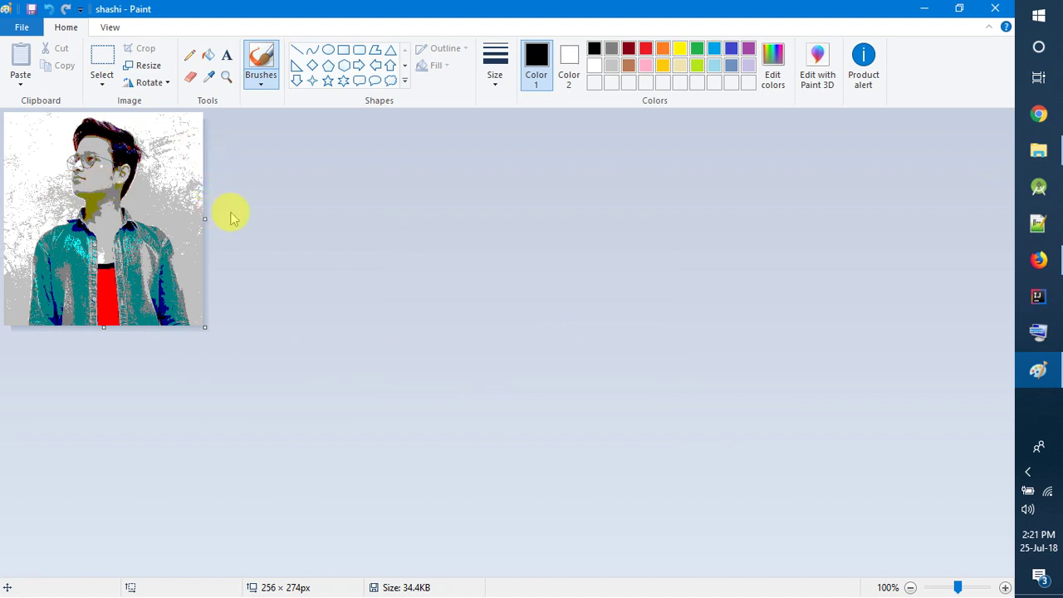
left_click(997, 9)
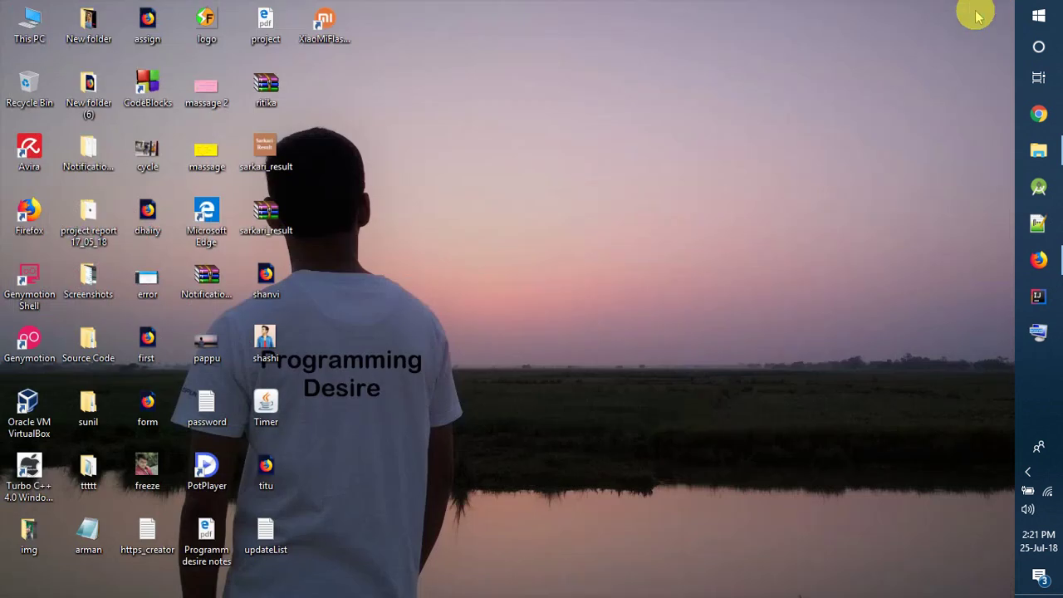
- Refresh the desktop and open the folder TurboC4\TC\BIN on drive C: in File Explorer
right_click(591, 60)
left_click(671, 121)
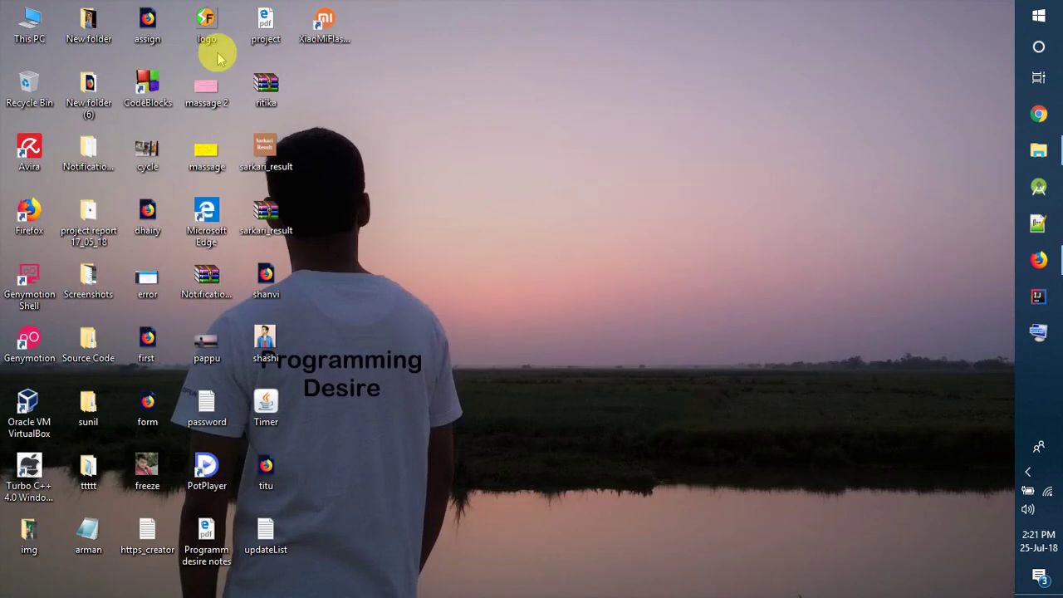
double_click(29, 24)
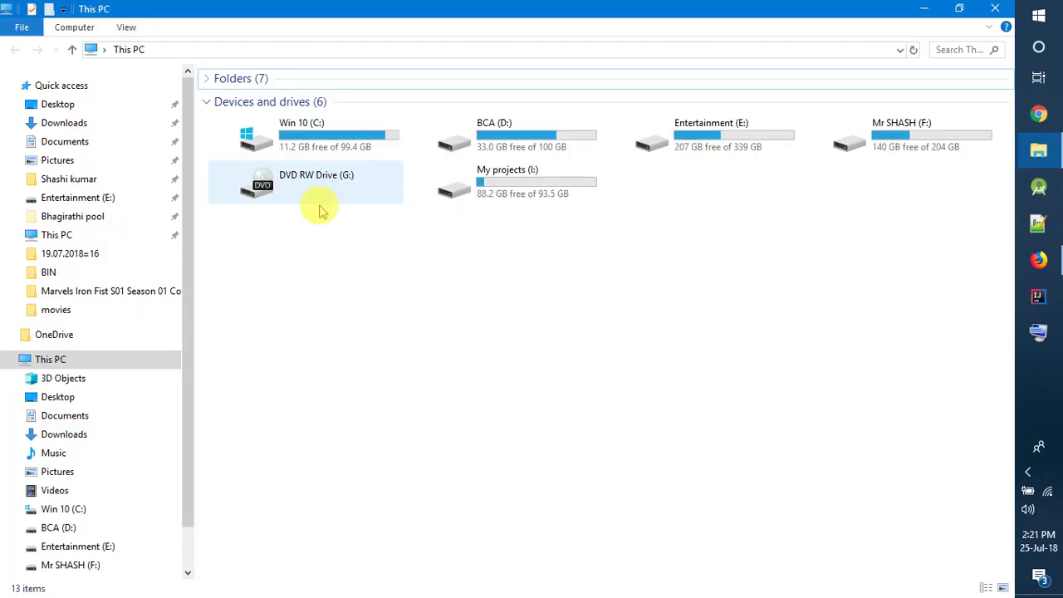
double_click(318, 130)
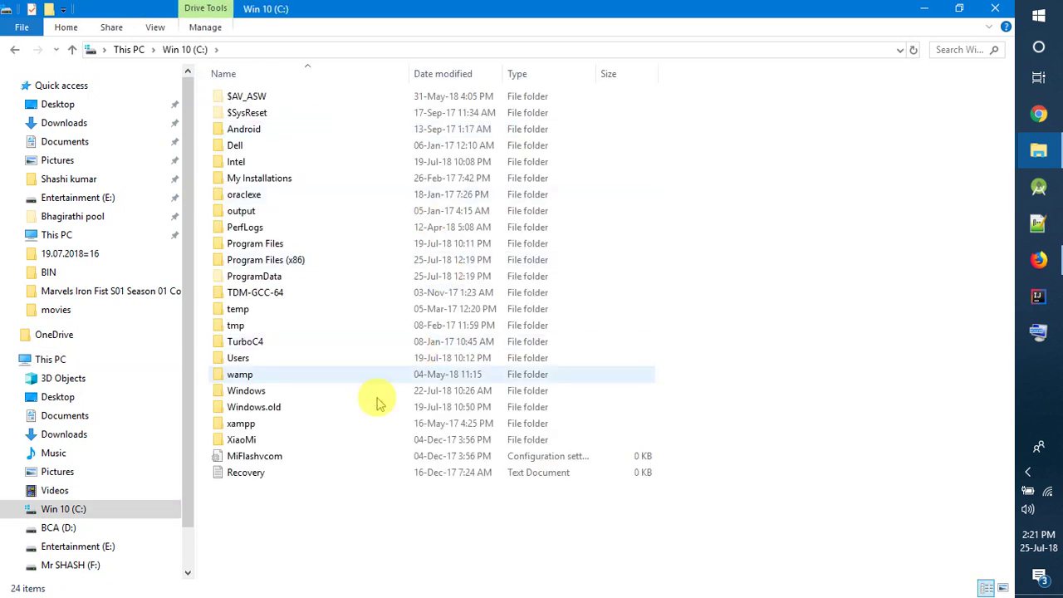
left_click(275, 341)
double_click(276, 341)
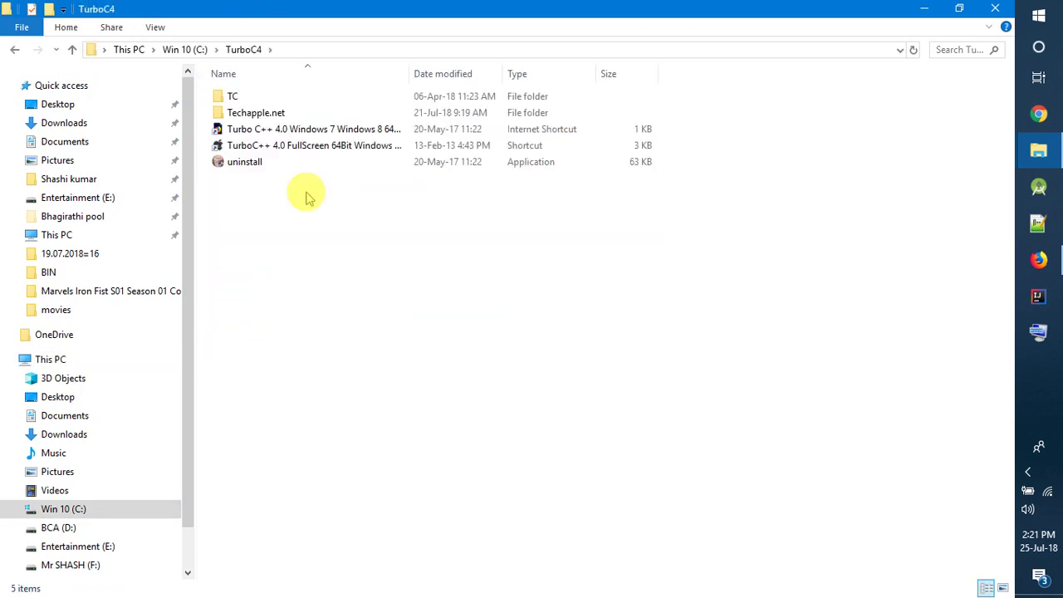
double_click(291, 94)
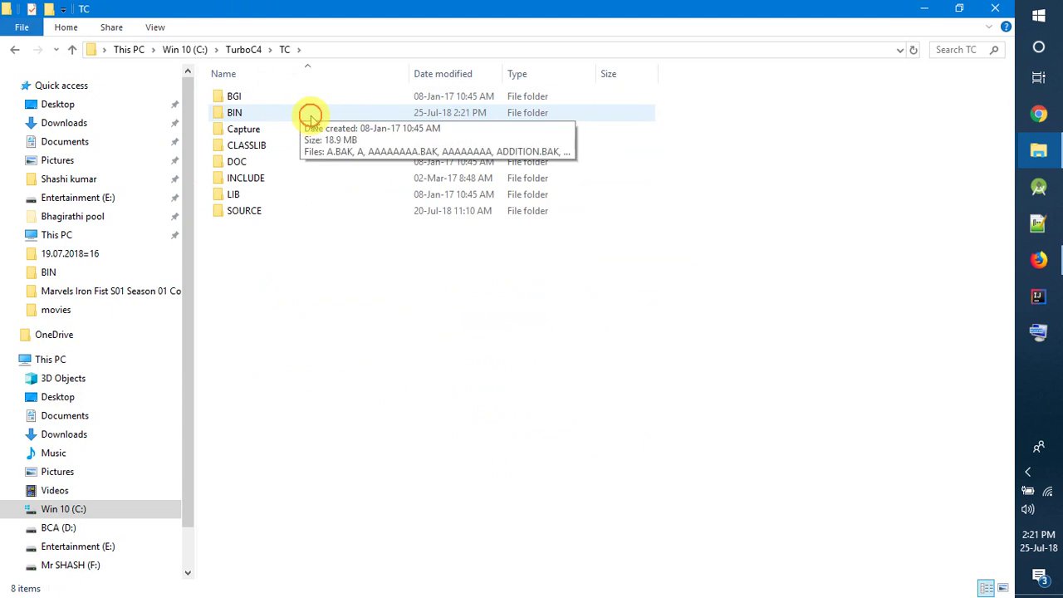
double_click(309, 112)
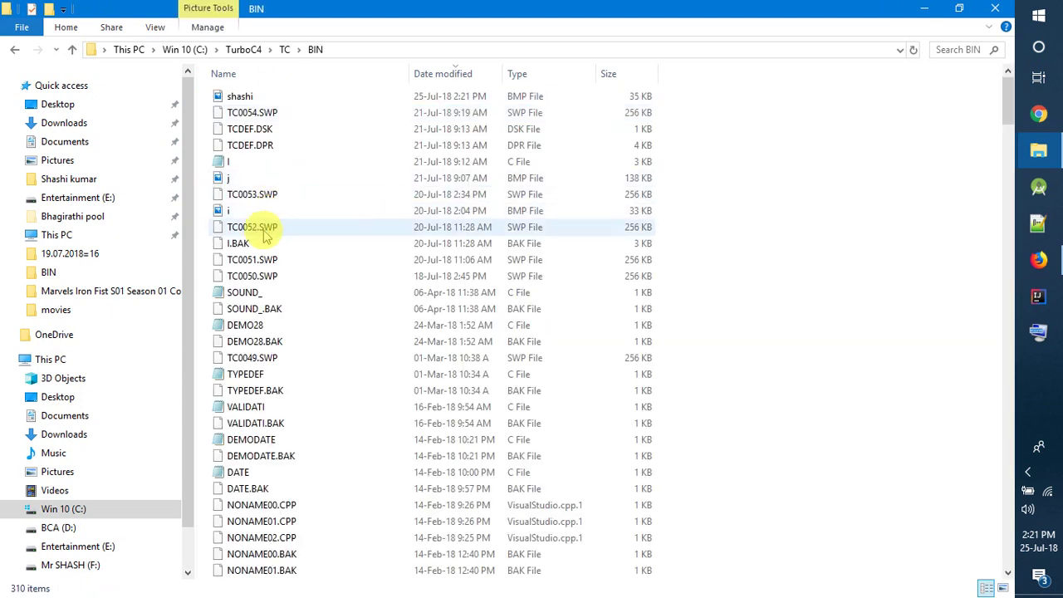
- Search the BIN folder for the saved portrait bitmap by jumping through the files that begin with S
left_click(266, 233)
key("s")
key("s")
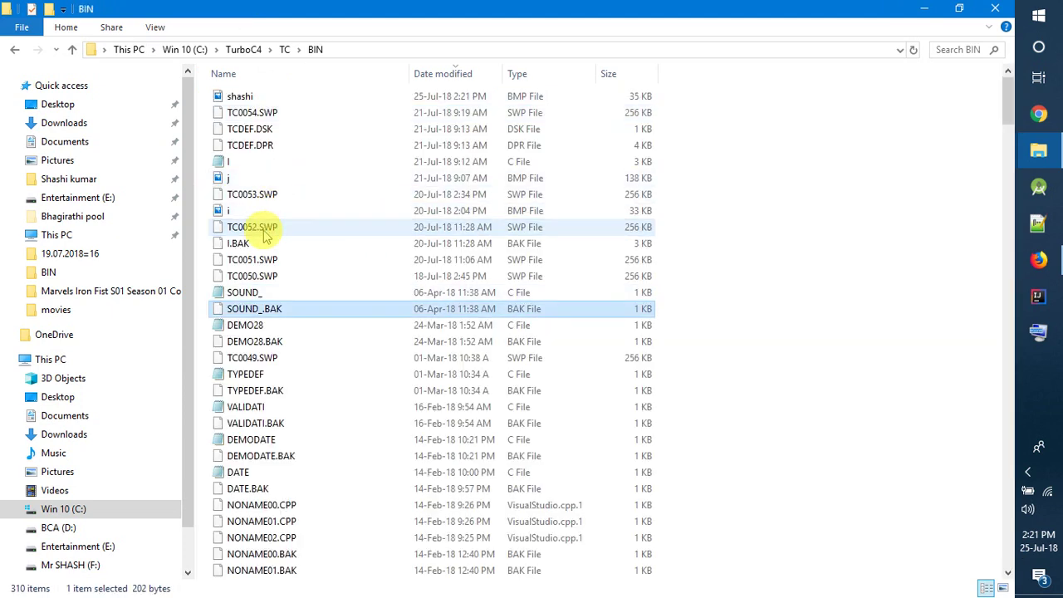
key("s")
key("s")
key("s")
key("s")
key("s")
key("s")
key("s")
key("s")
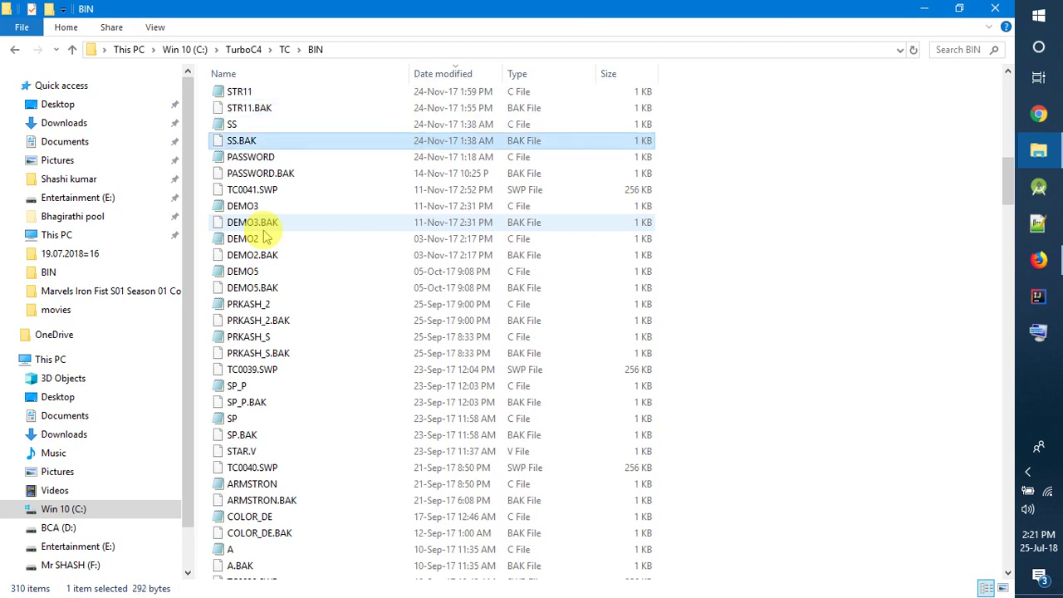
key("s")
key("s")
key("s")
key("s")
key("s")
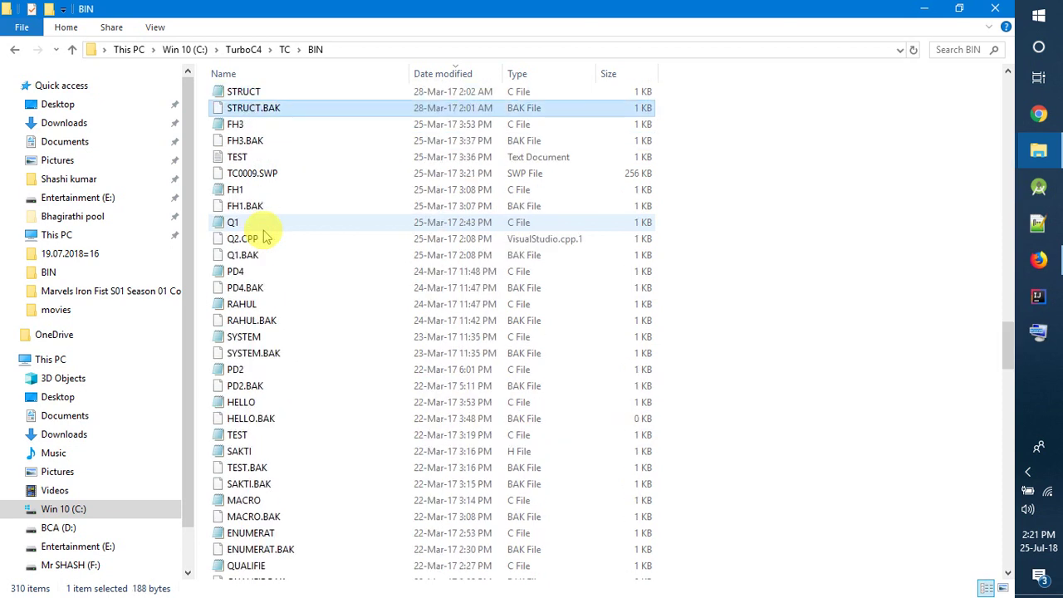
key("s")
key("s")
key("s")
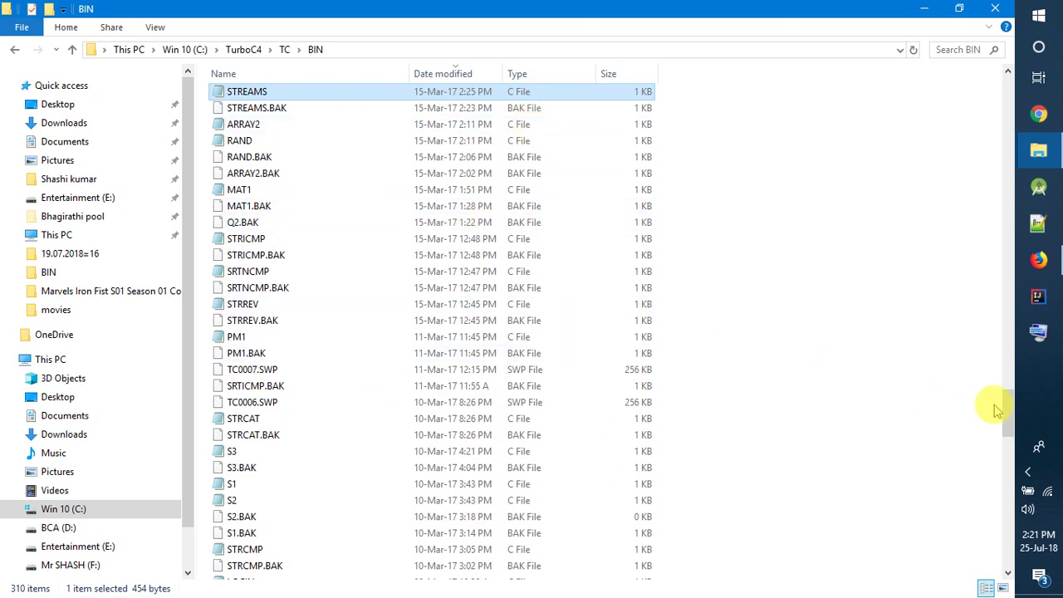
- Show the BIN folder's files as large icons, select the saved portrait bitmap to check it, and close the folder
right_click(864, 302)
mouse_move(909, 311)
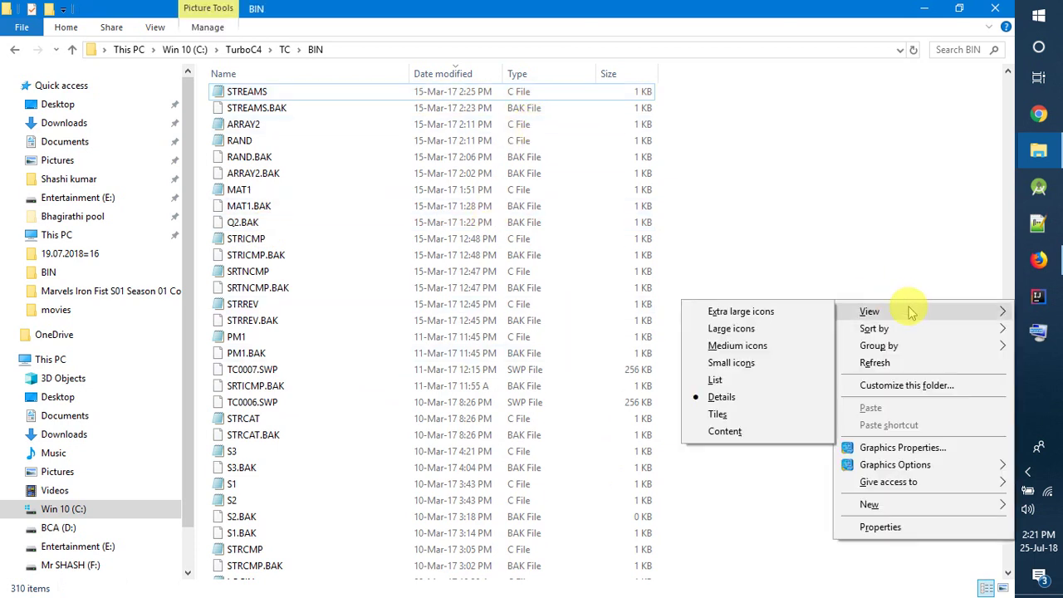
left_click(736, 329)
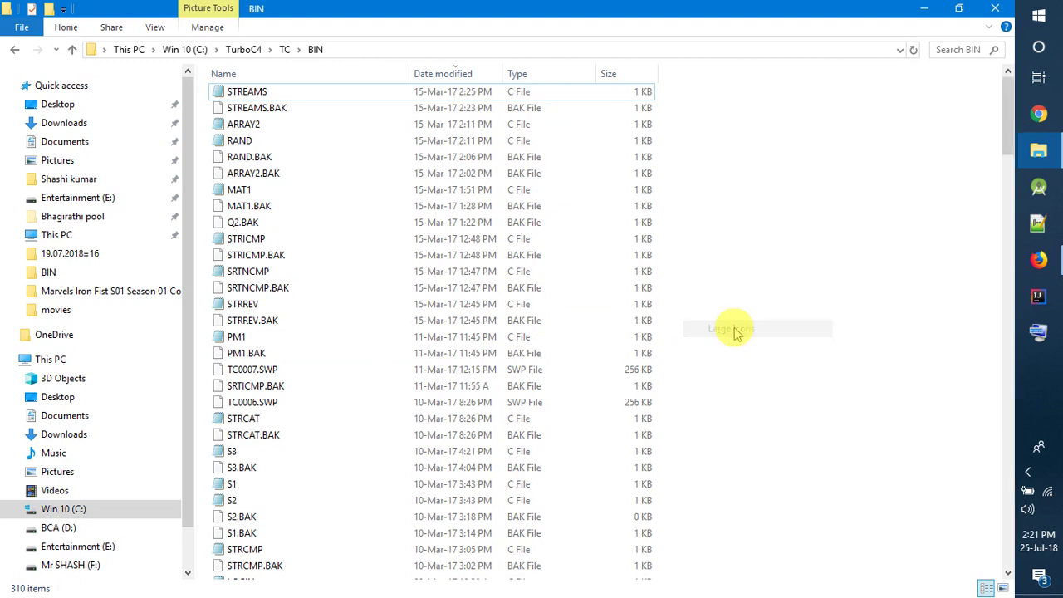
left_click(233, 103)
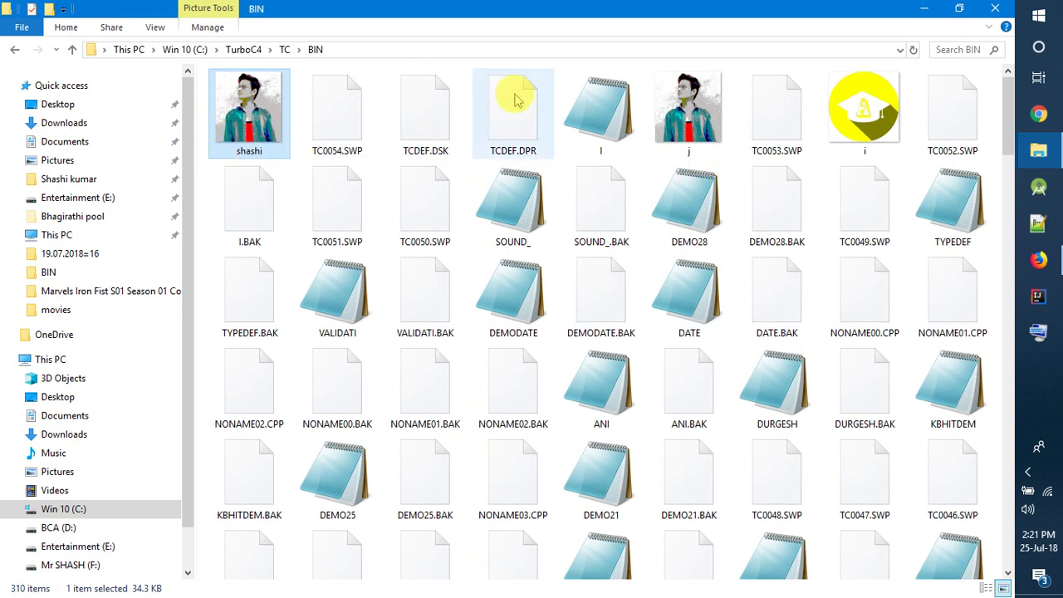
left_click(995, 8)
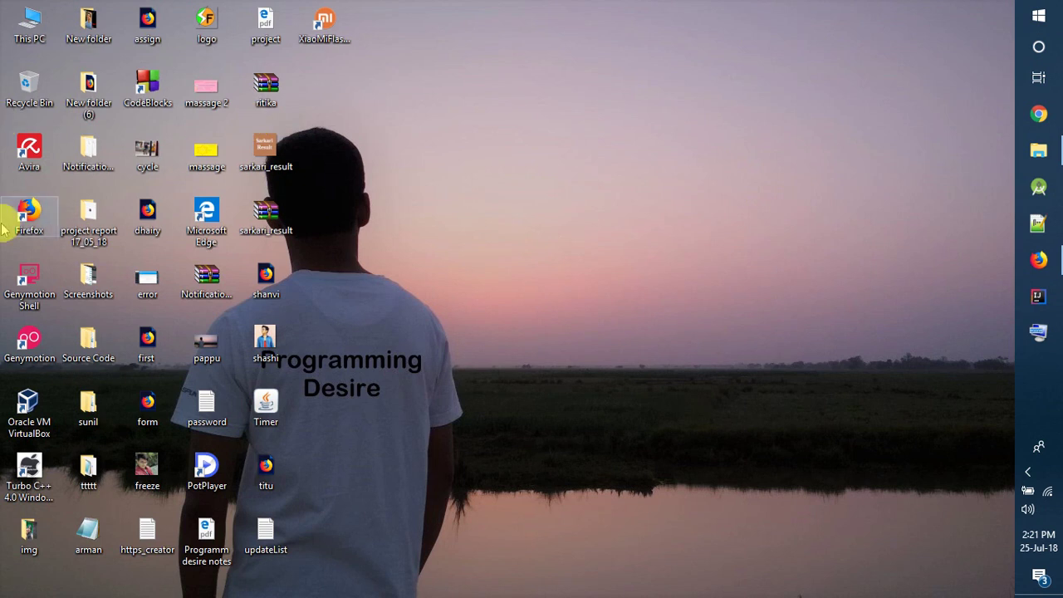
- Launch Turbo C++ 4.0 from the desktop, open the source file I.c and maximize its editing window
double_click(27, 477)
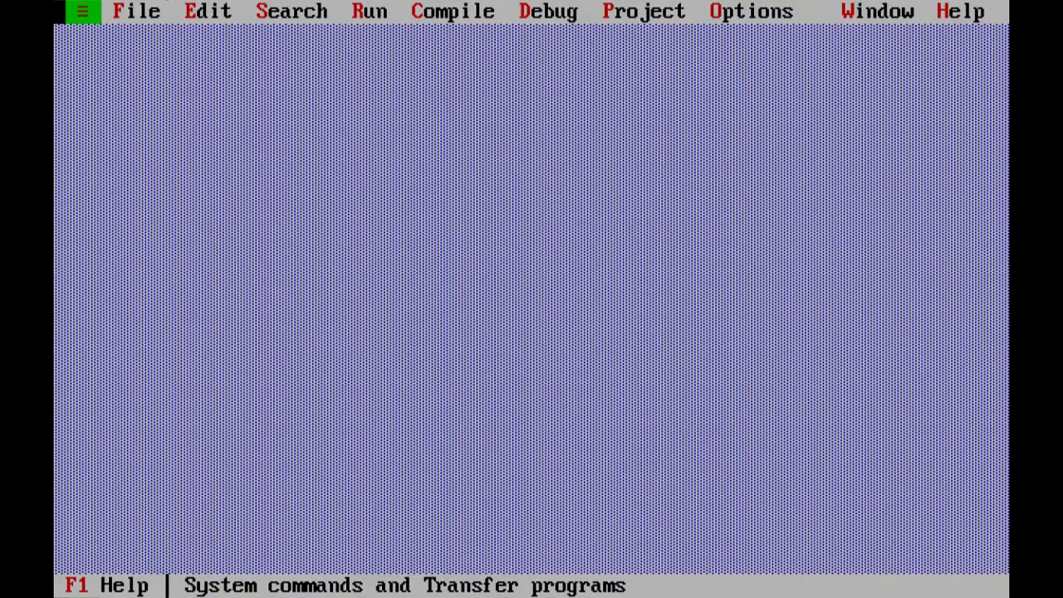
left_click(142, 12)
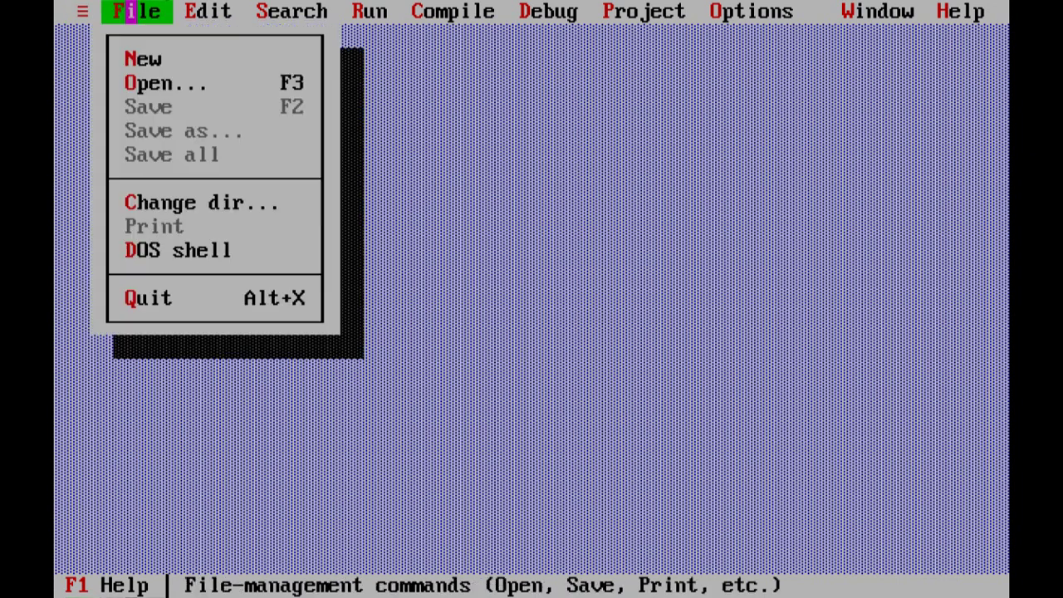
left_click(176, 83)
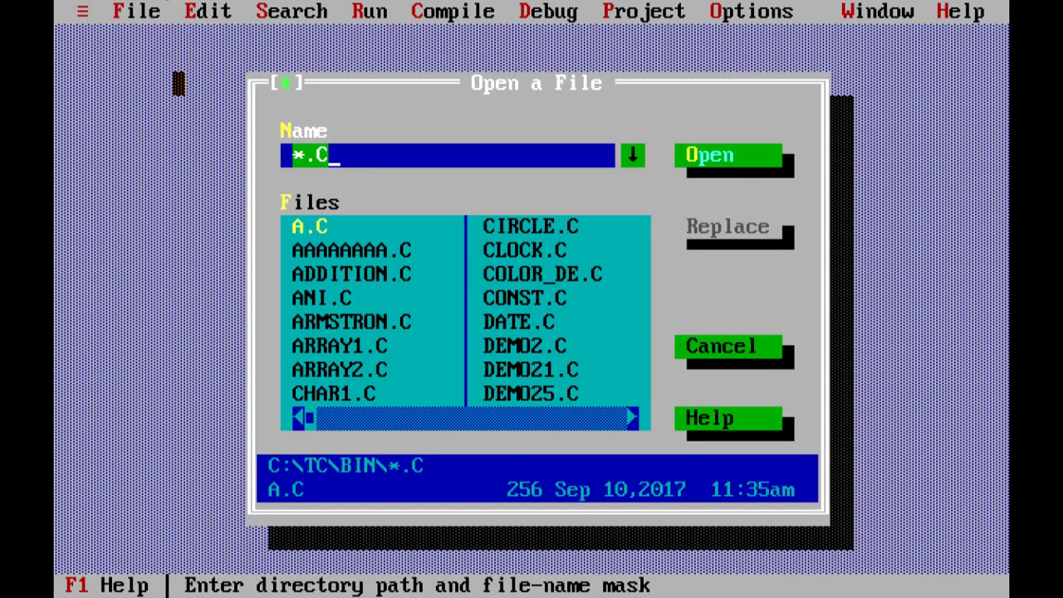
type("I.c")
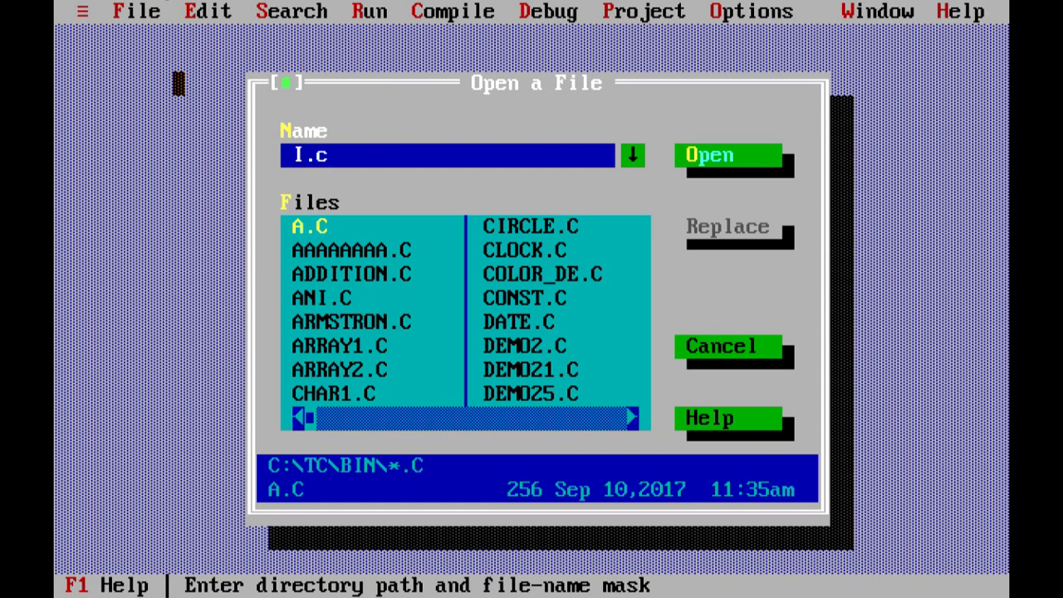
key("Return")
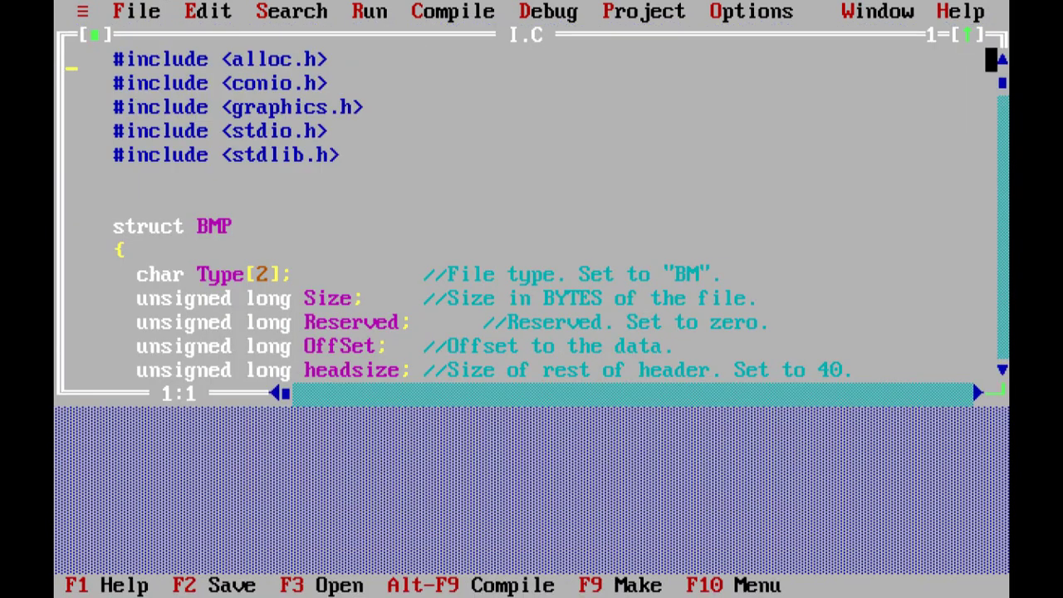
left_click(967, 34)
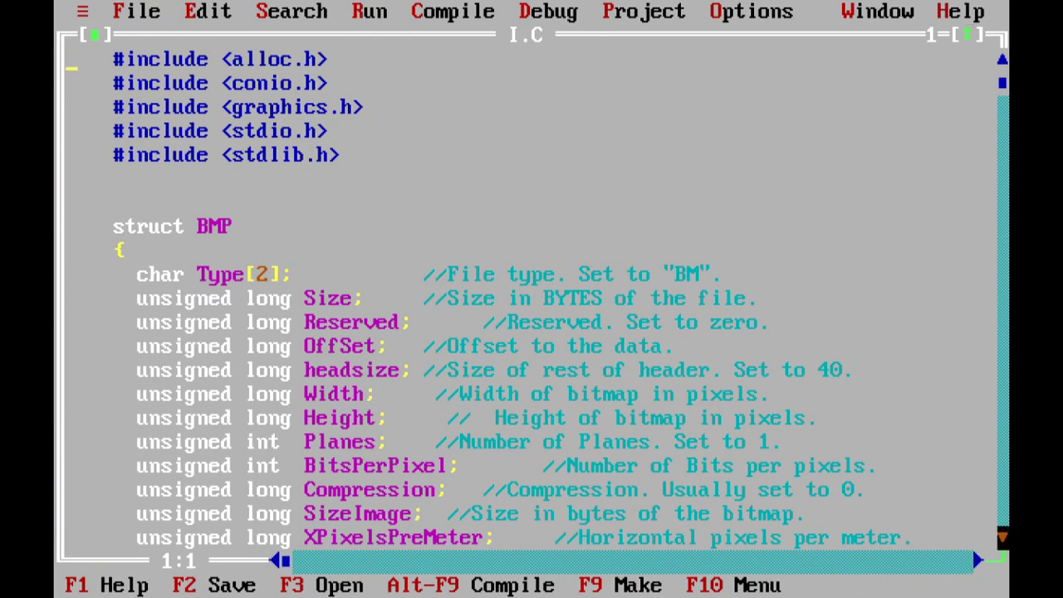
- Replace the file name in the ShowBMP call of main() with the saved portrait bitmap's name, keeping the .bmp extension
left_click_drag(1002, 82, 1002, 297)
left_click(1003, 536)
left_click(1003, 60)
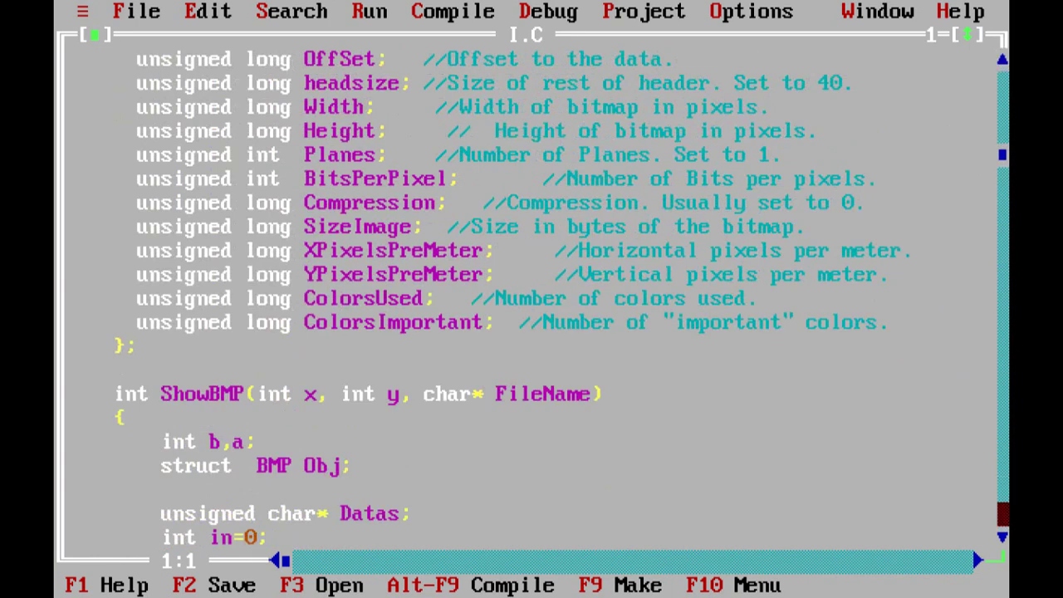
left_click_drag(1003, 155, 1003, 442)
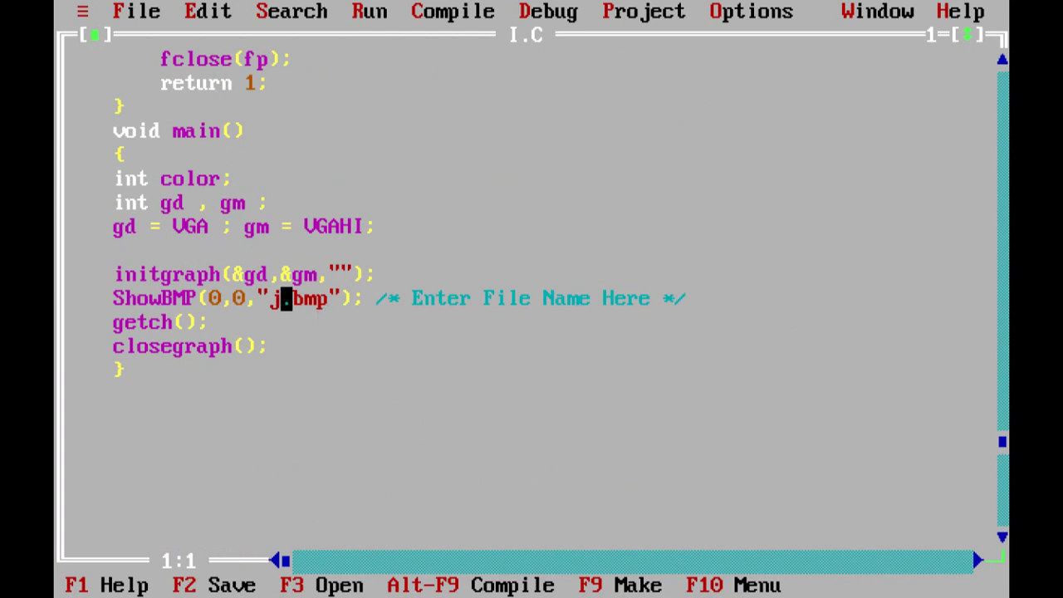
key("BackSpace")
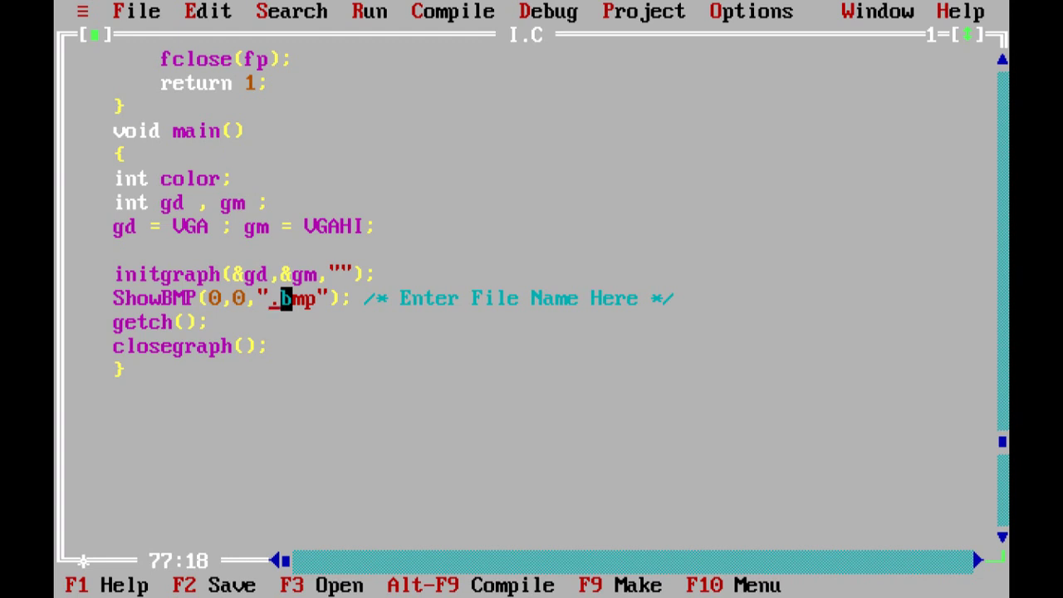
type("shashi")
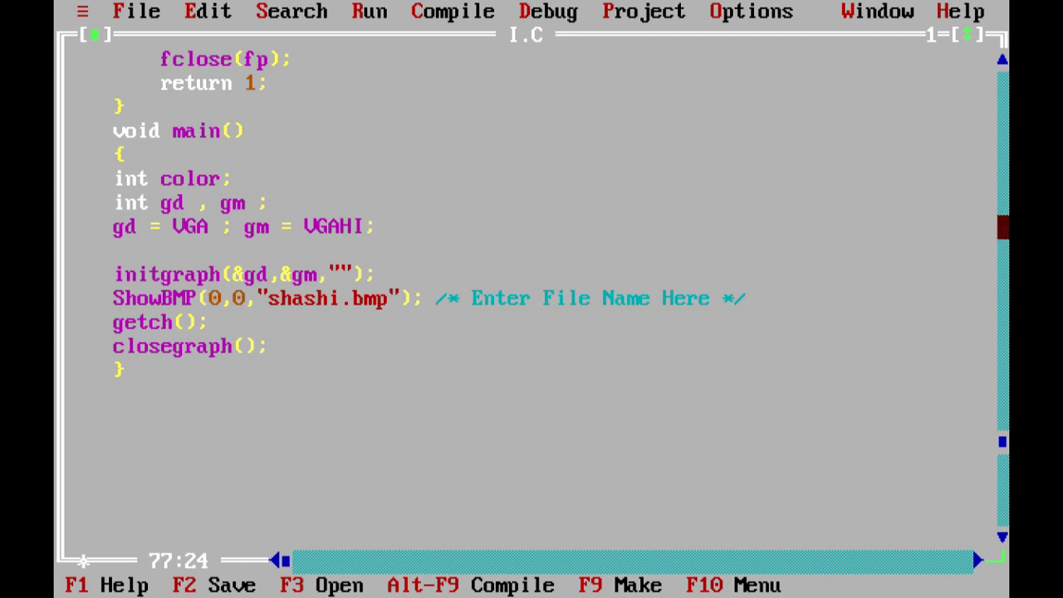
- Examine how the ShowBMP function opens the bitmap with fopen in "rb" mode and handles file errors
left_click_drag(1003, 60, 1003, 60)
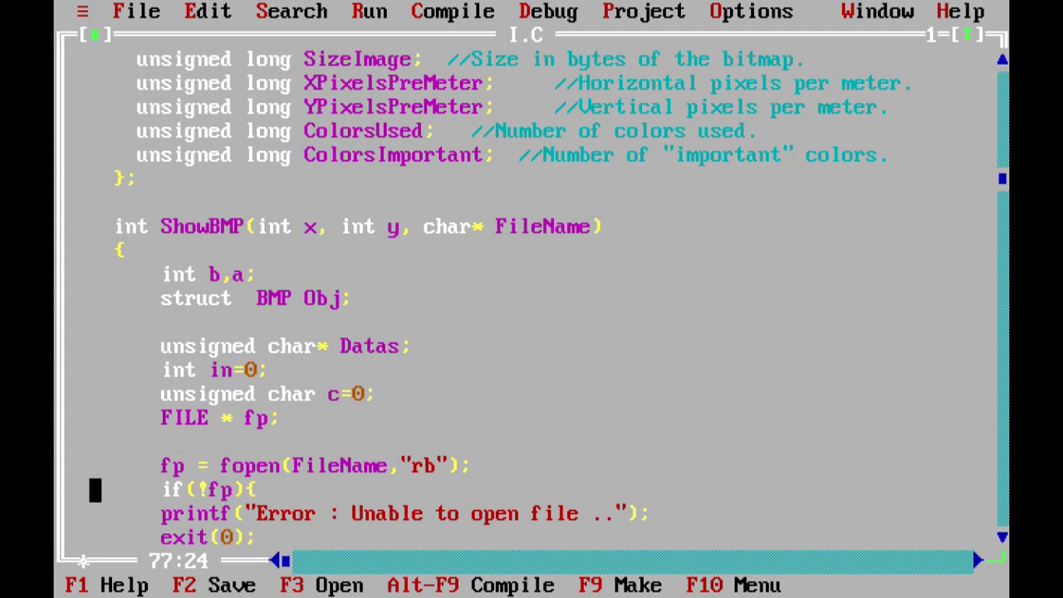
left_click_drag(225, 466, 286, 466)
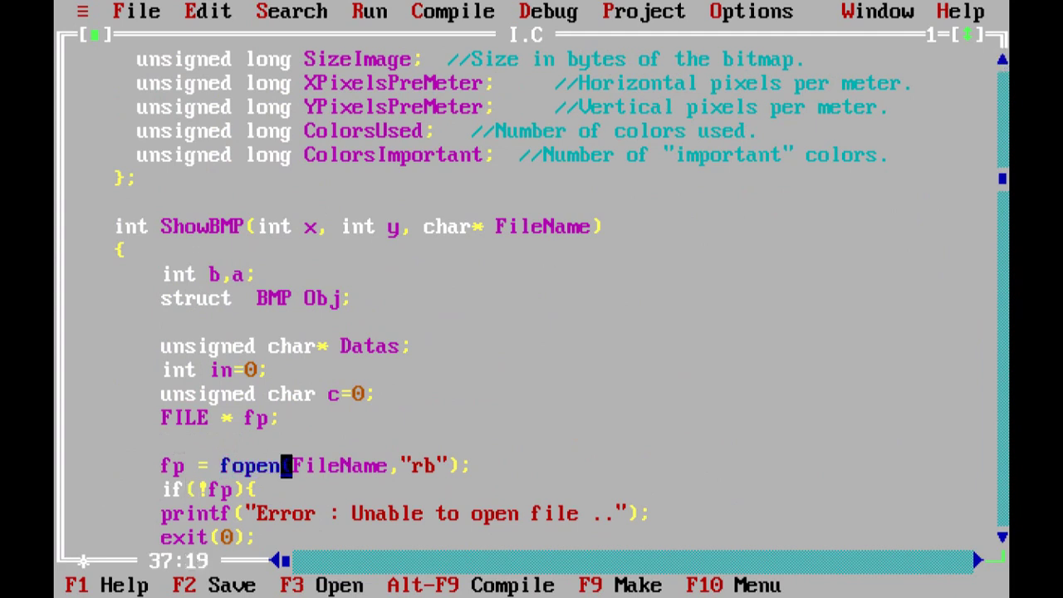
left_click_drag(1002, 538, 1003, 538)
left_click(489, 274)
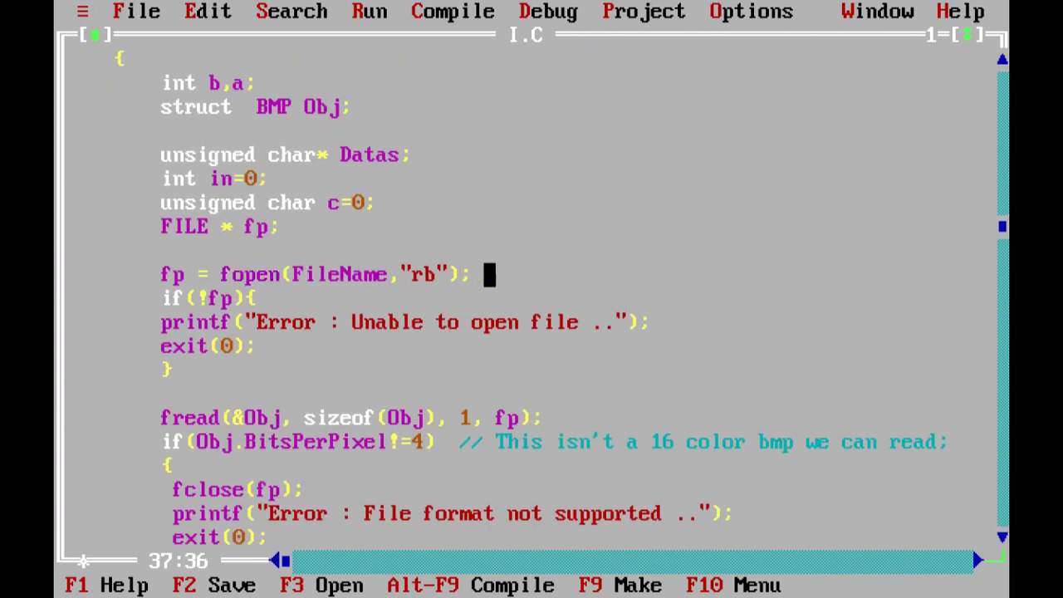